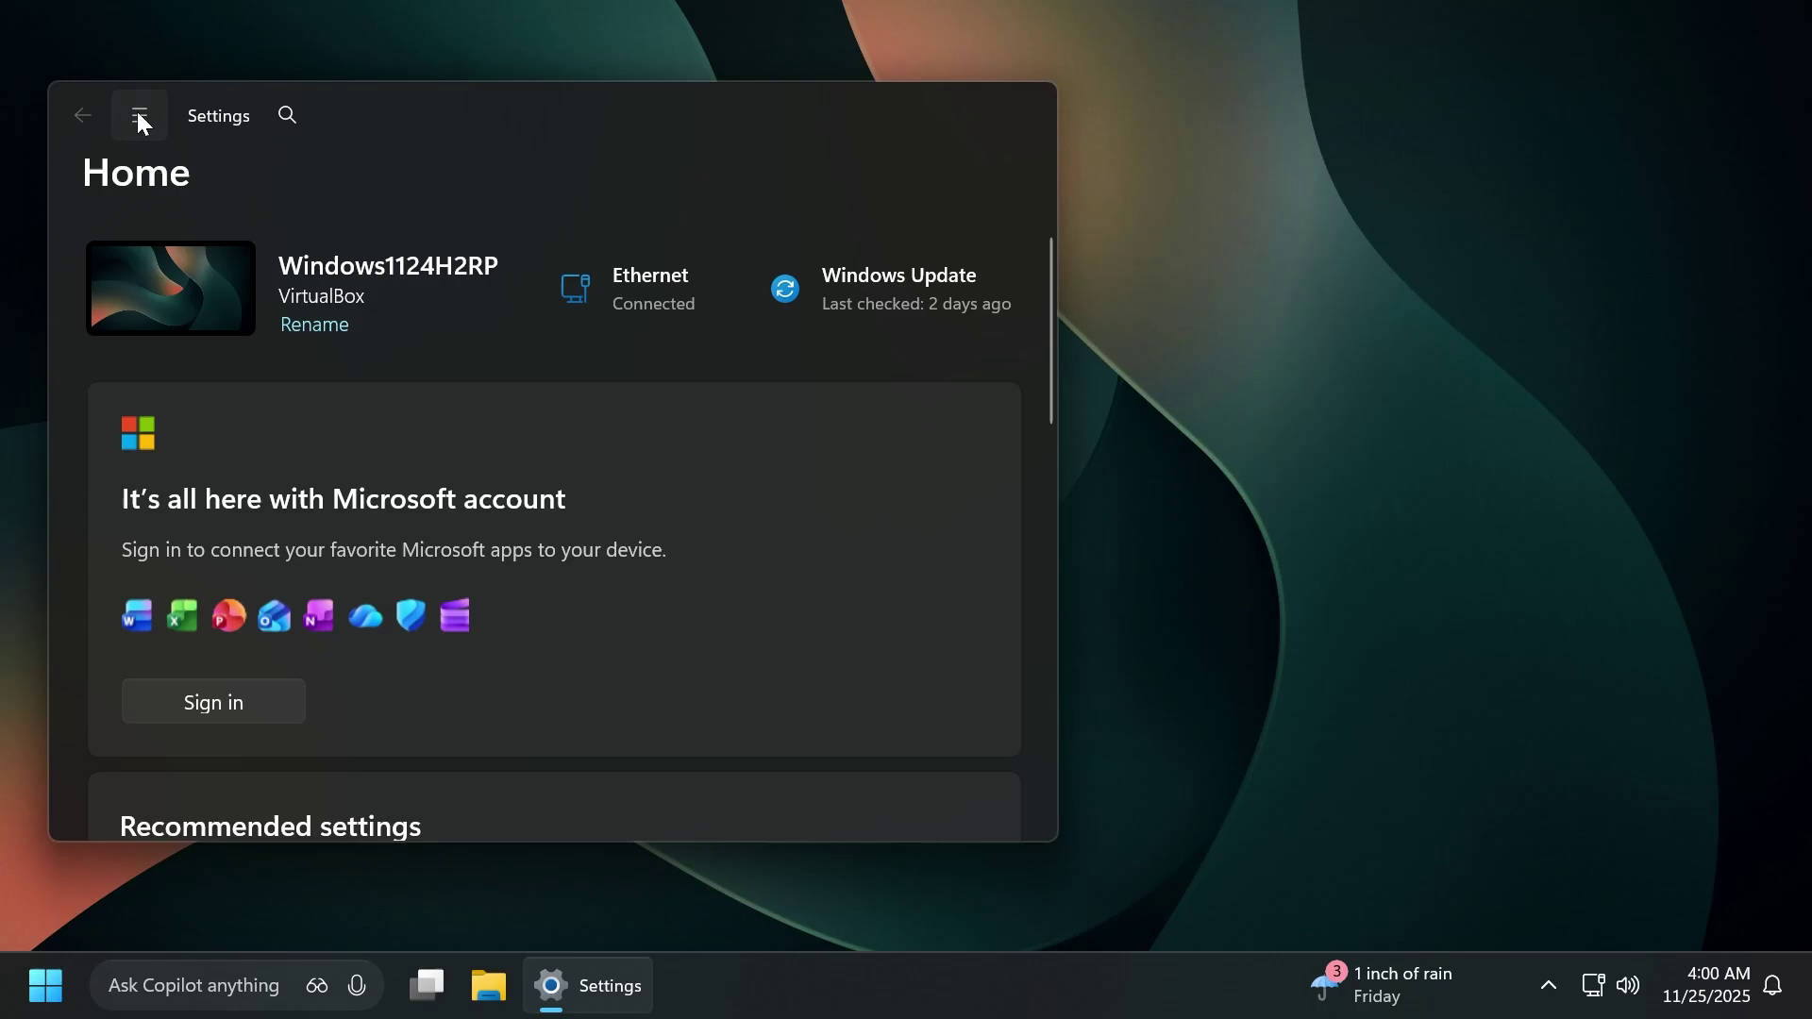
- Check System > About shows Windows 11 Pro 25H2, build 26220.7271, then close Settings
click(139, 114)
click(190, 376)
scroll(472, 462, down, 15)
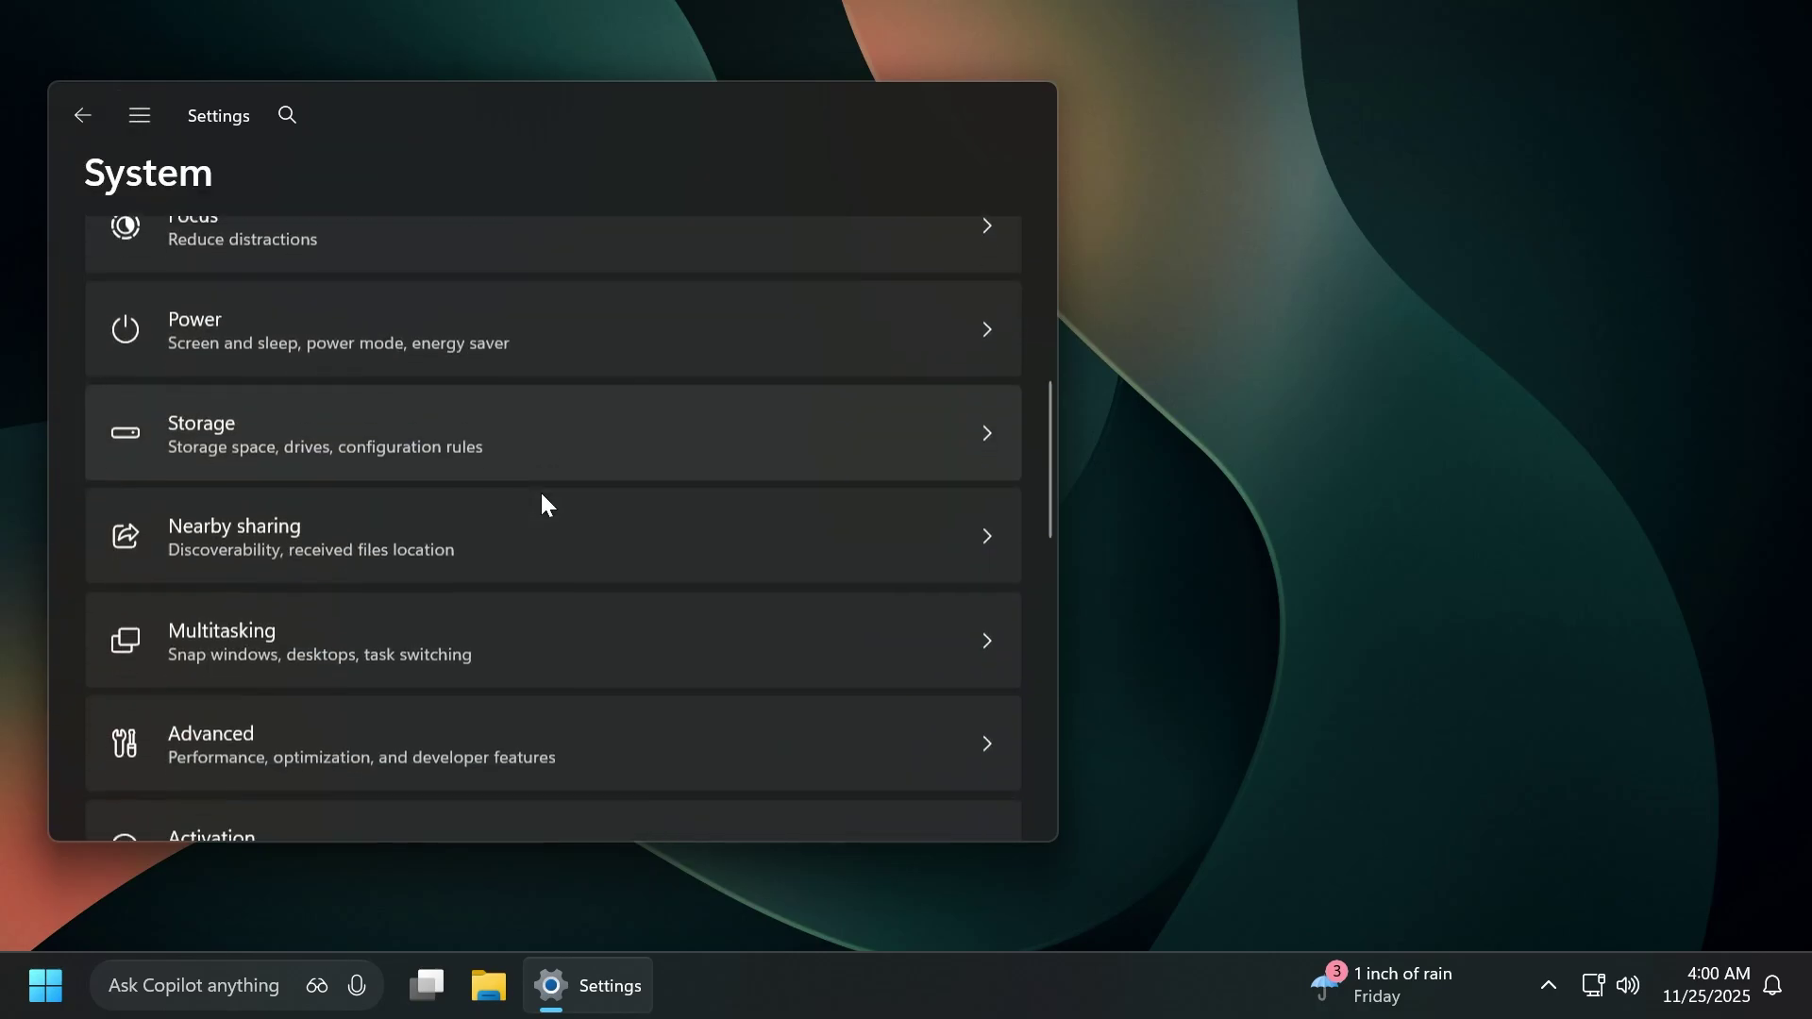
click(347, 731)
scroll(451, 627, down, 10)
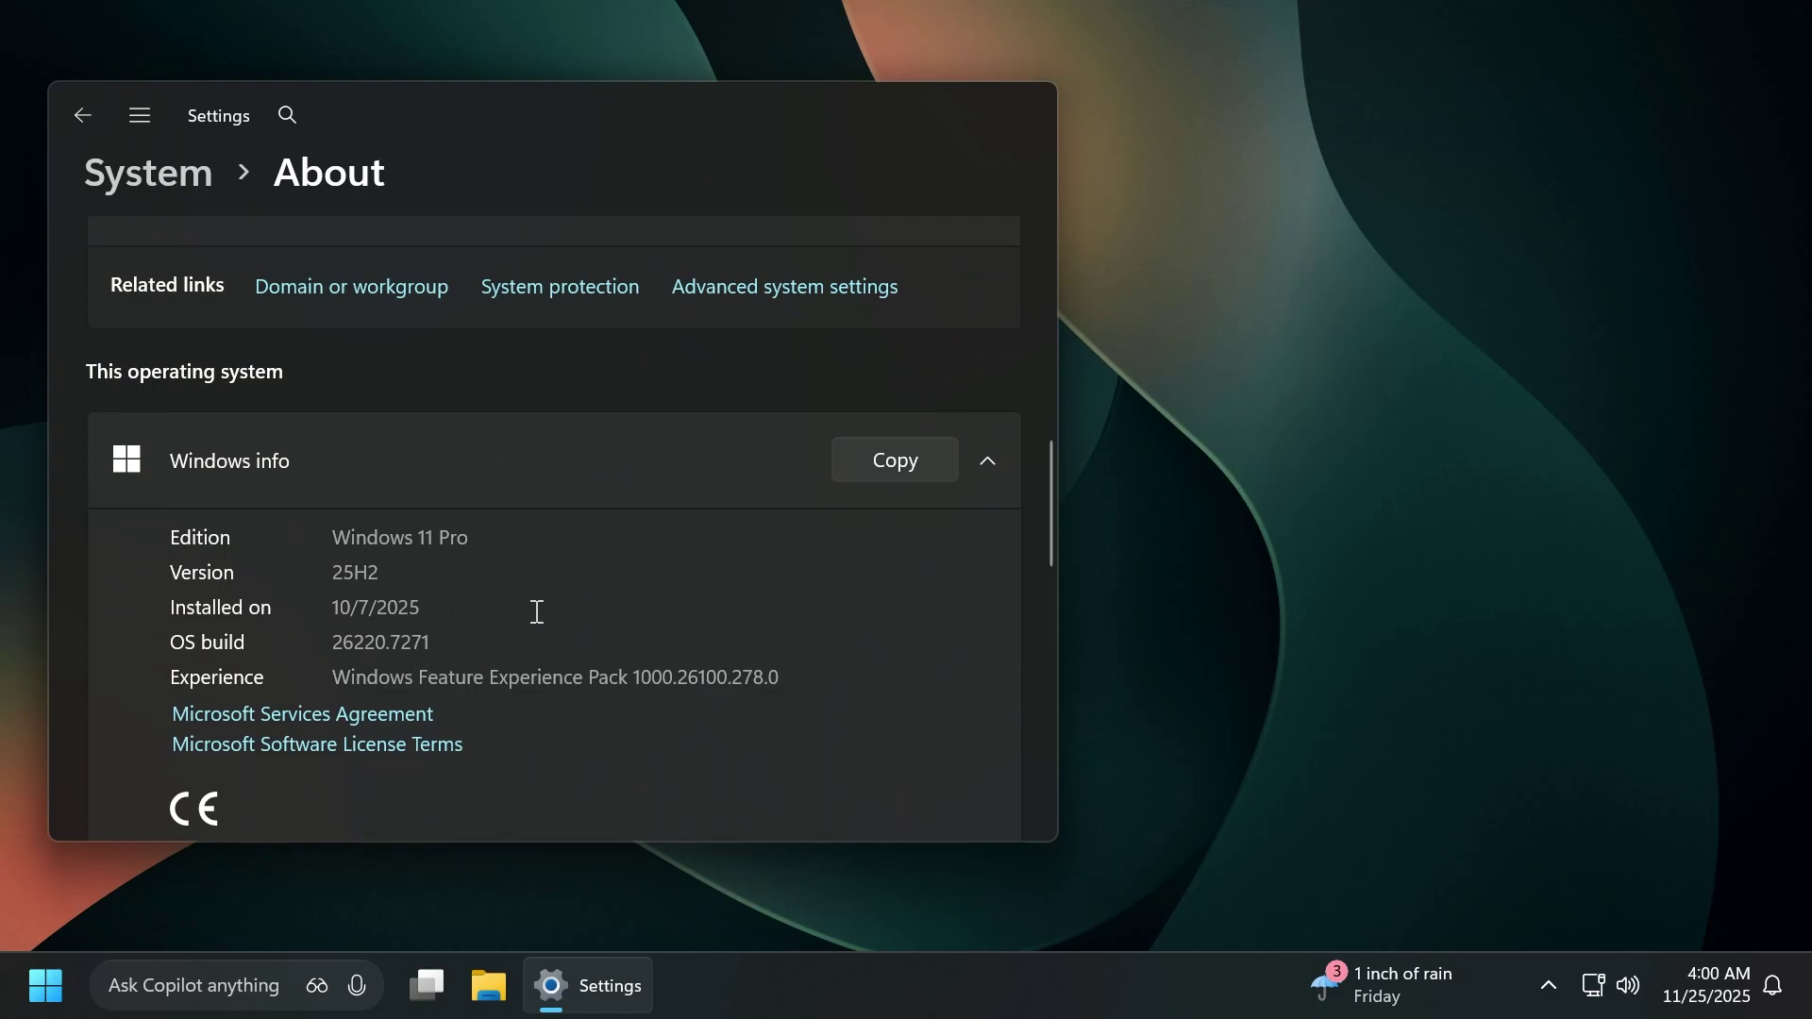
click(1028, 100)
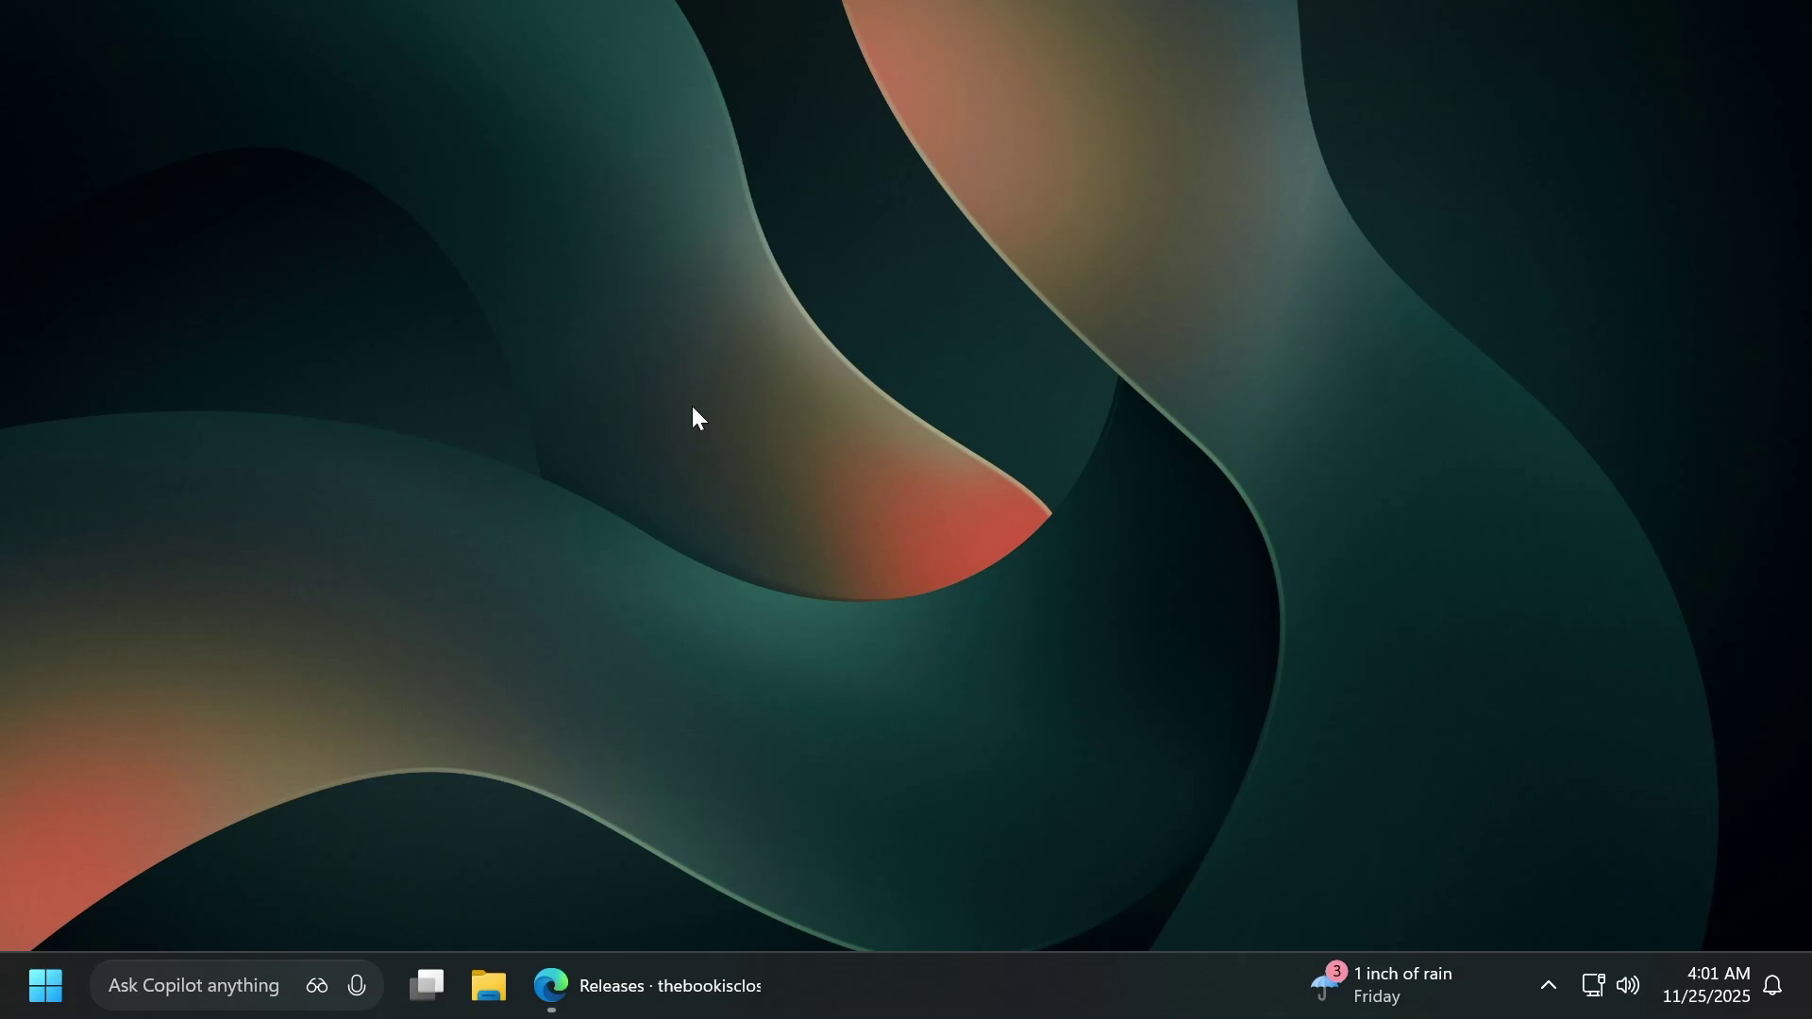
- Download ViVeTool-v0.3.4-IntelAmd.zip from the Assets of the GitHub ViVeTool releases page
click(656, 977)
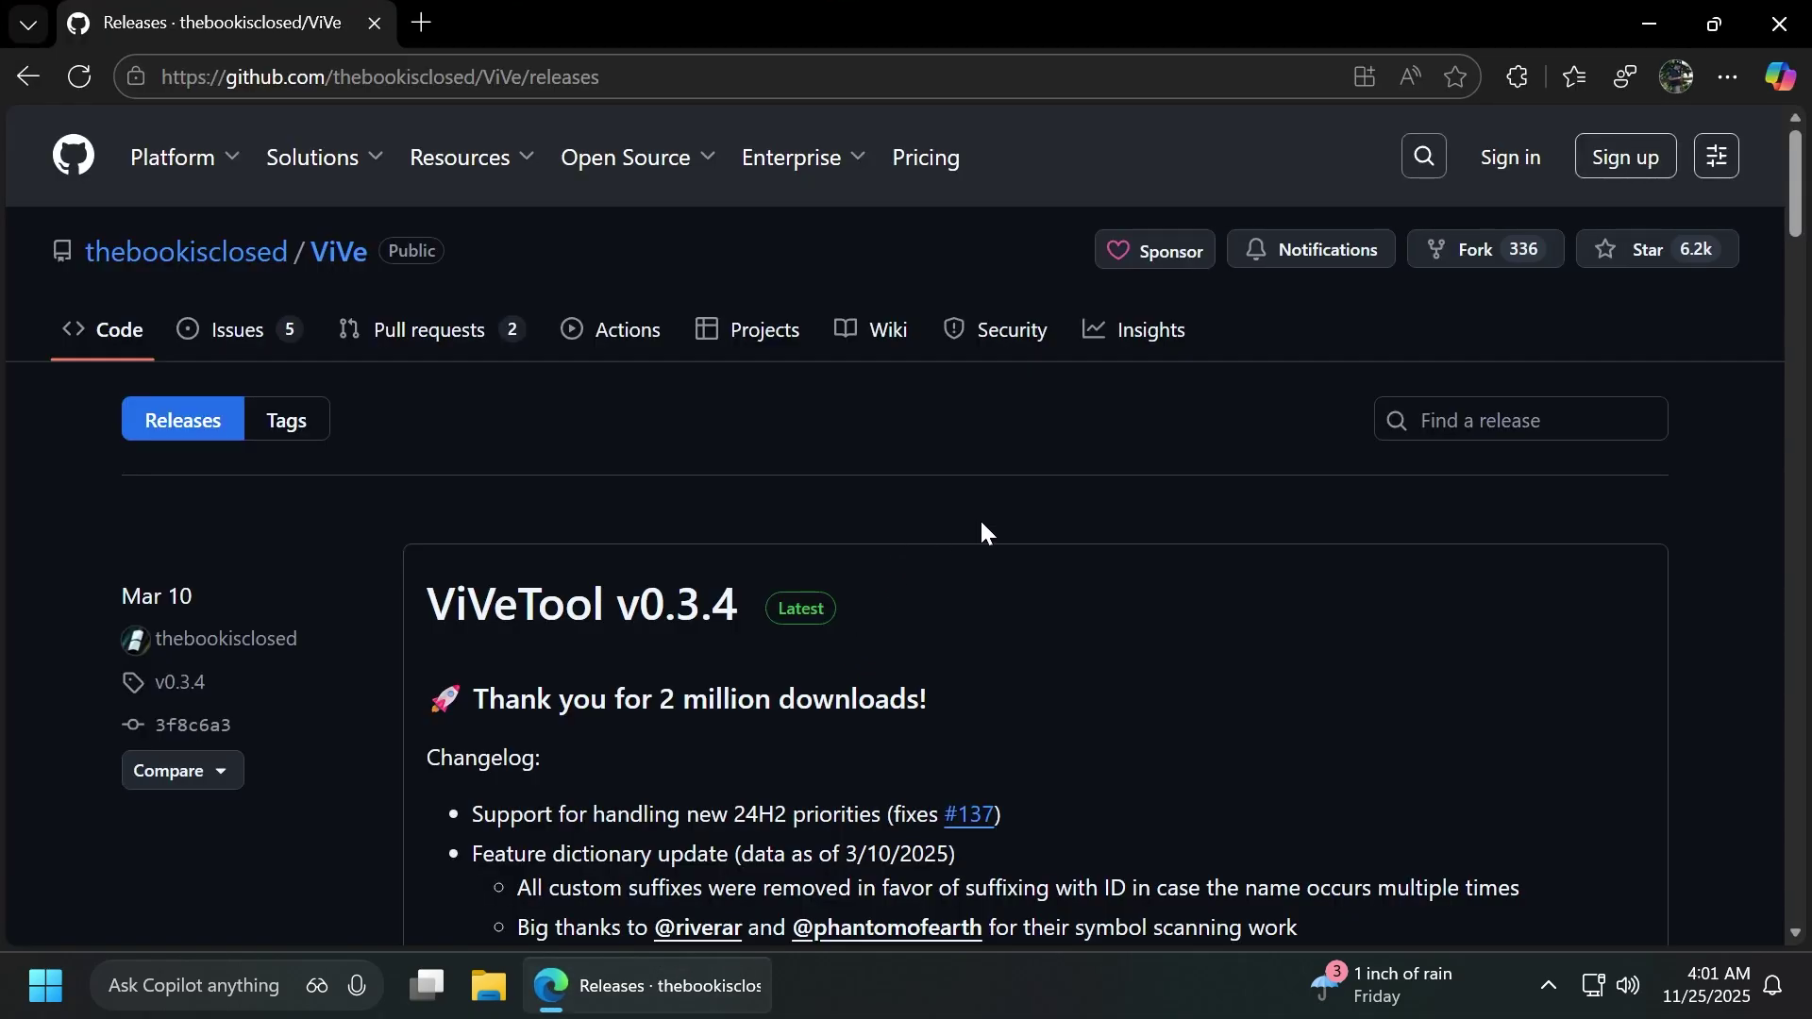
scroll(831, 472, down, 5)
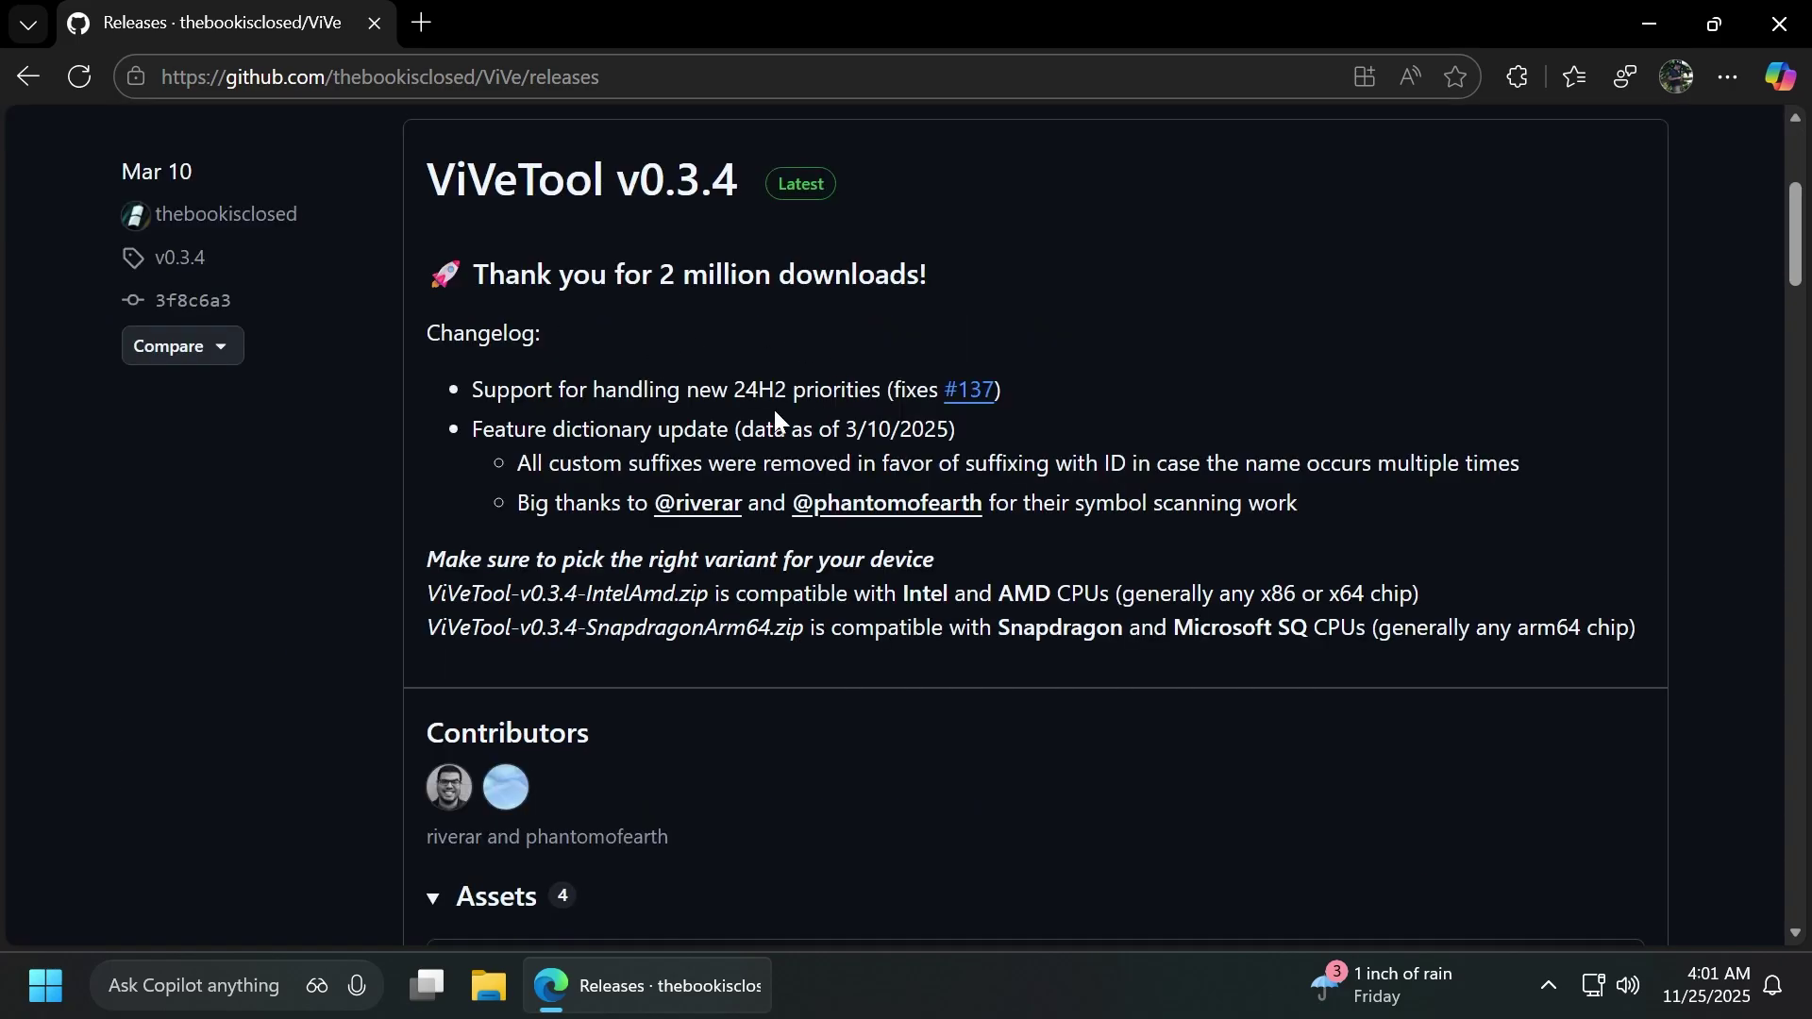
scroll(766, 406, down, 5)
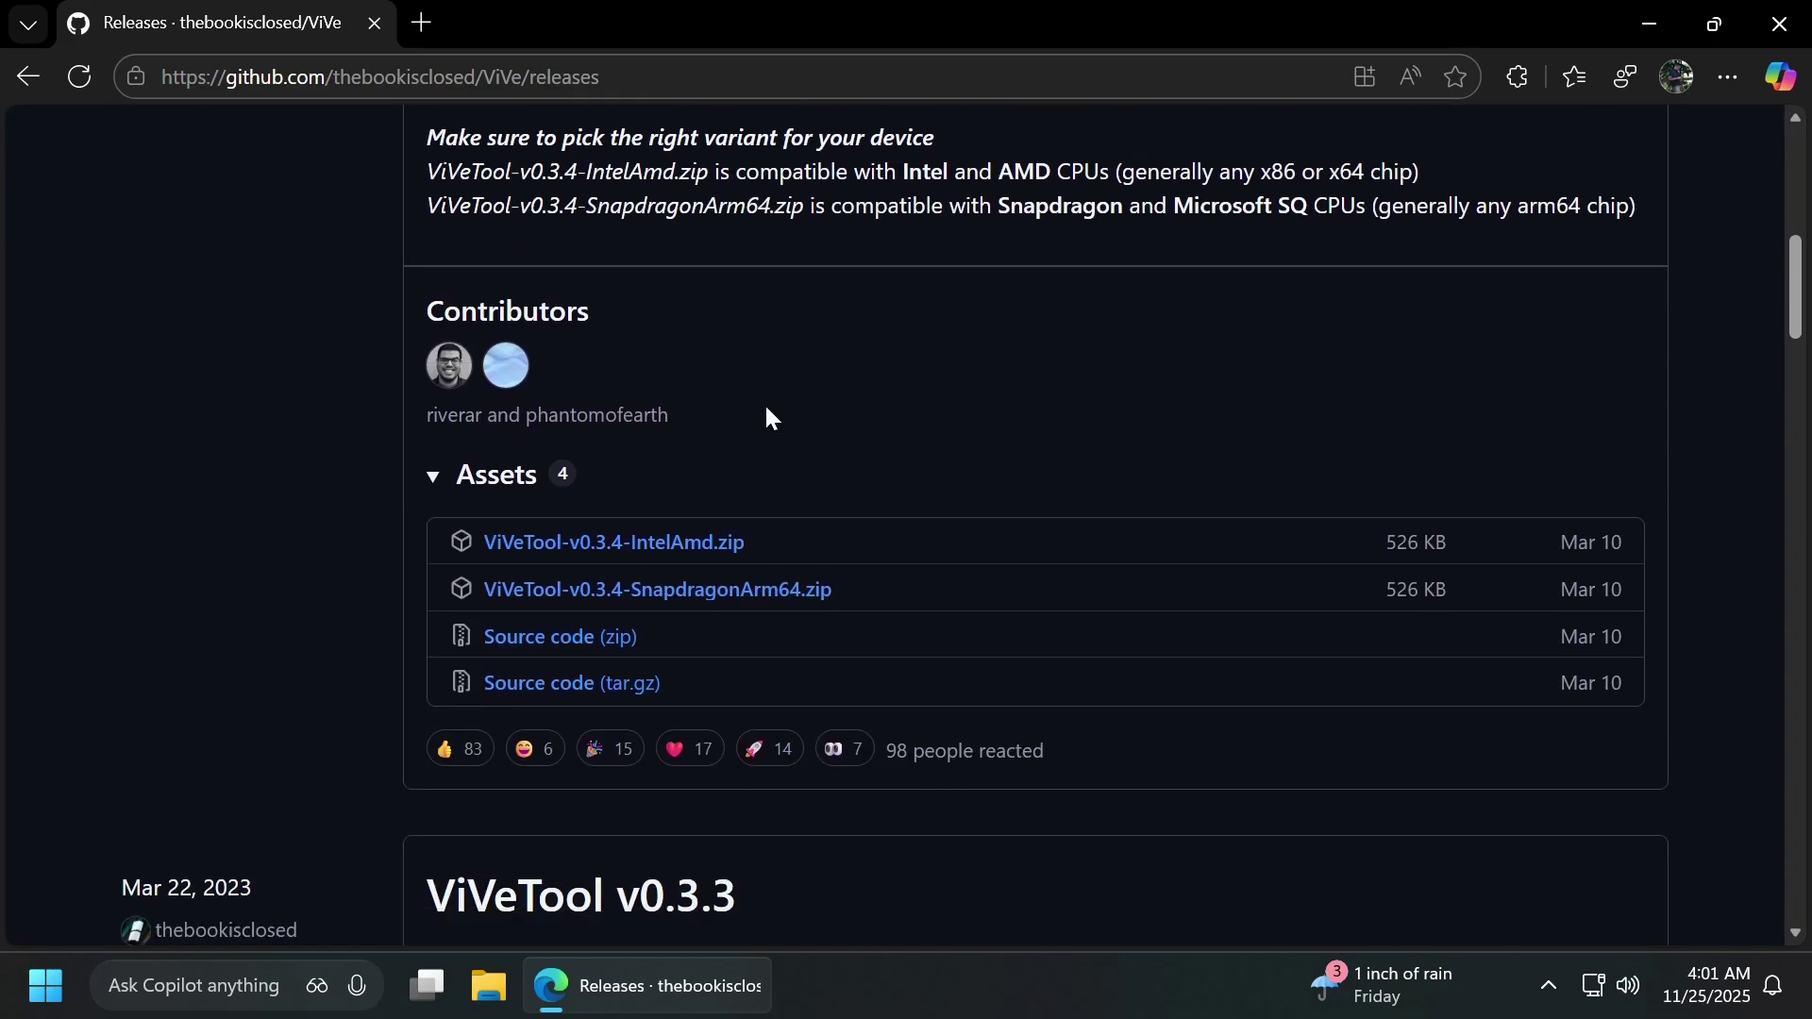
click(646, 542)
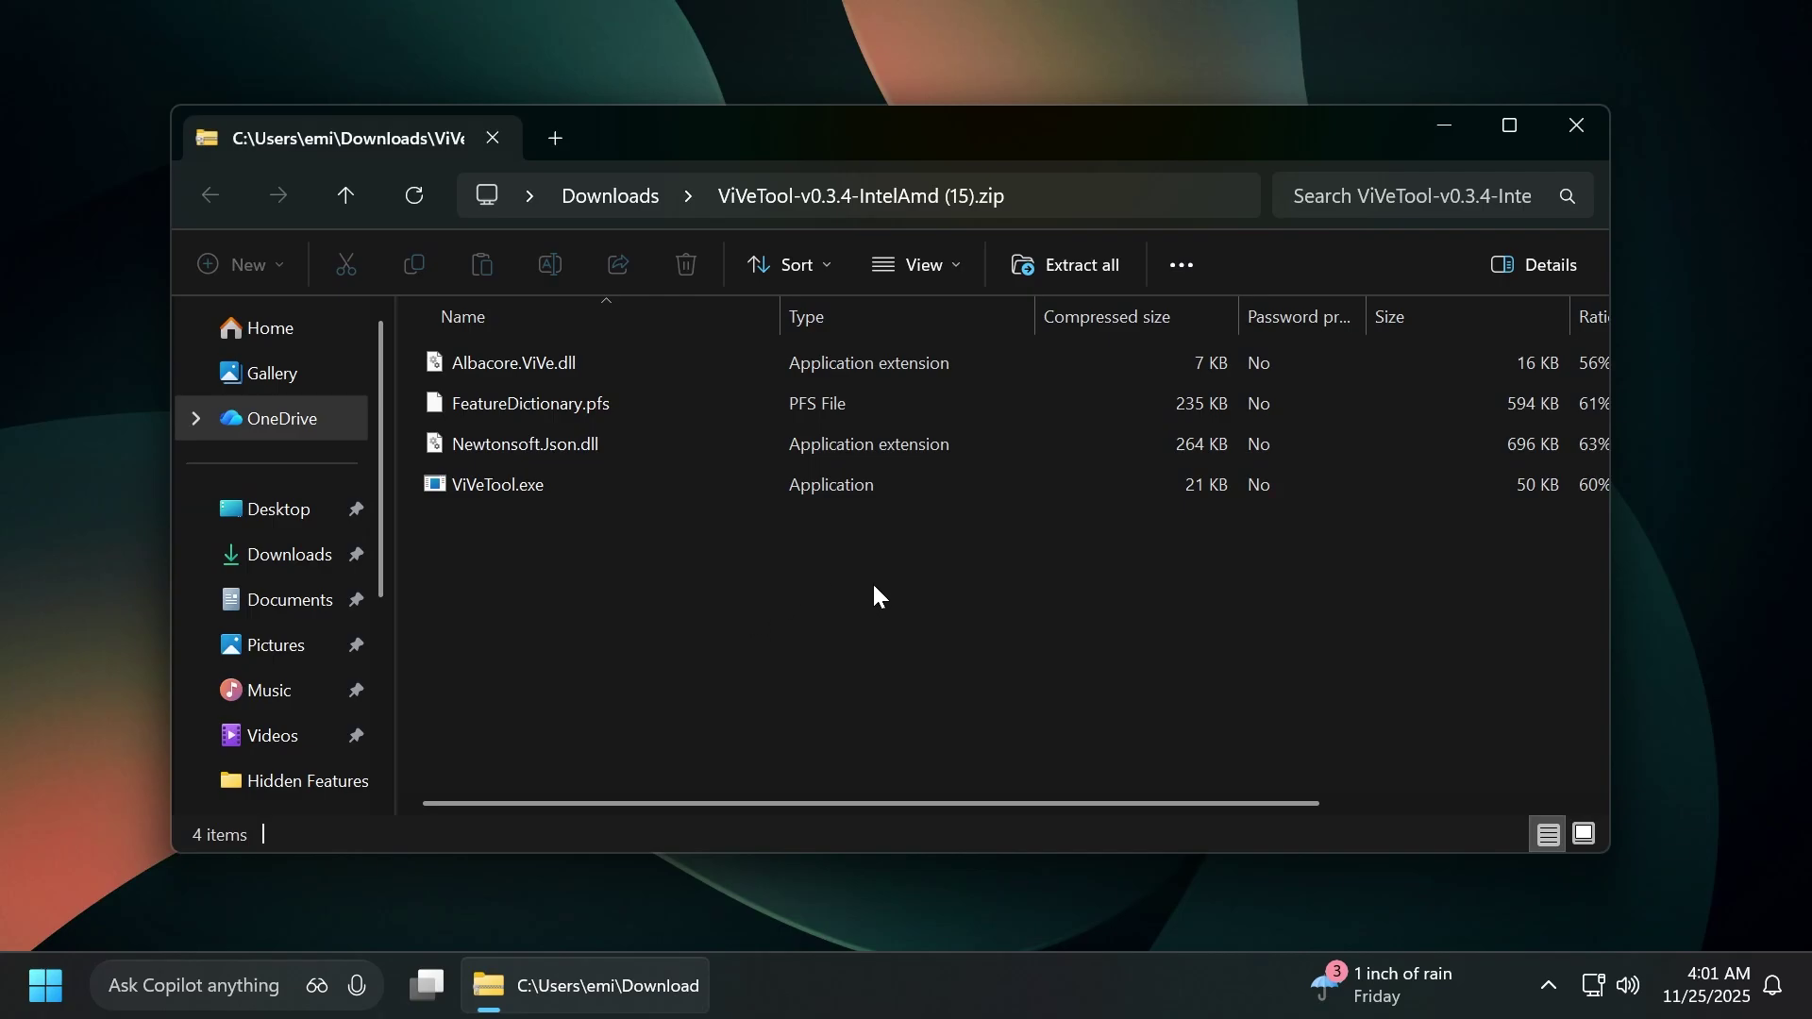
- Set C:\Hidden Features as the extraction destination for the ViVeTool zip
click(1062, 264)
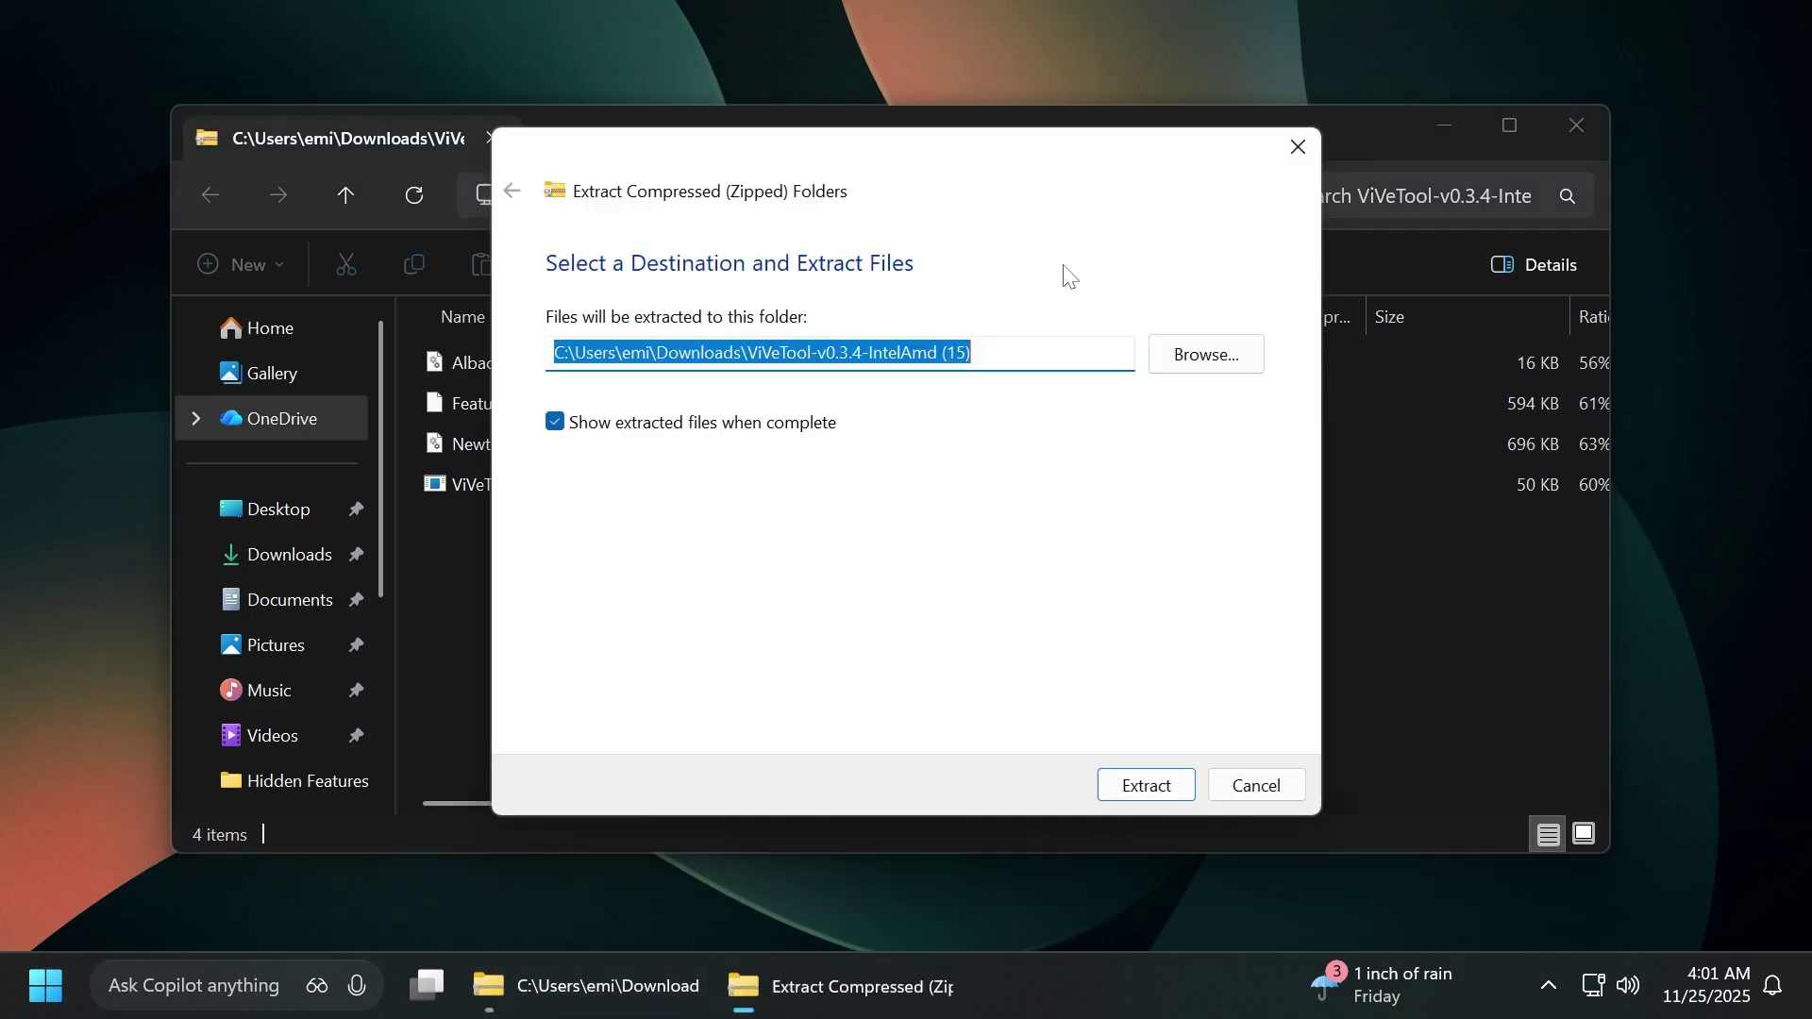
click(1182, 376)
scroll(566, 493, down, 6)
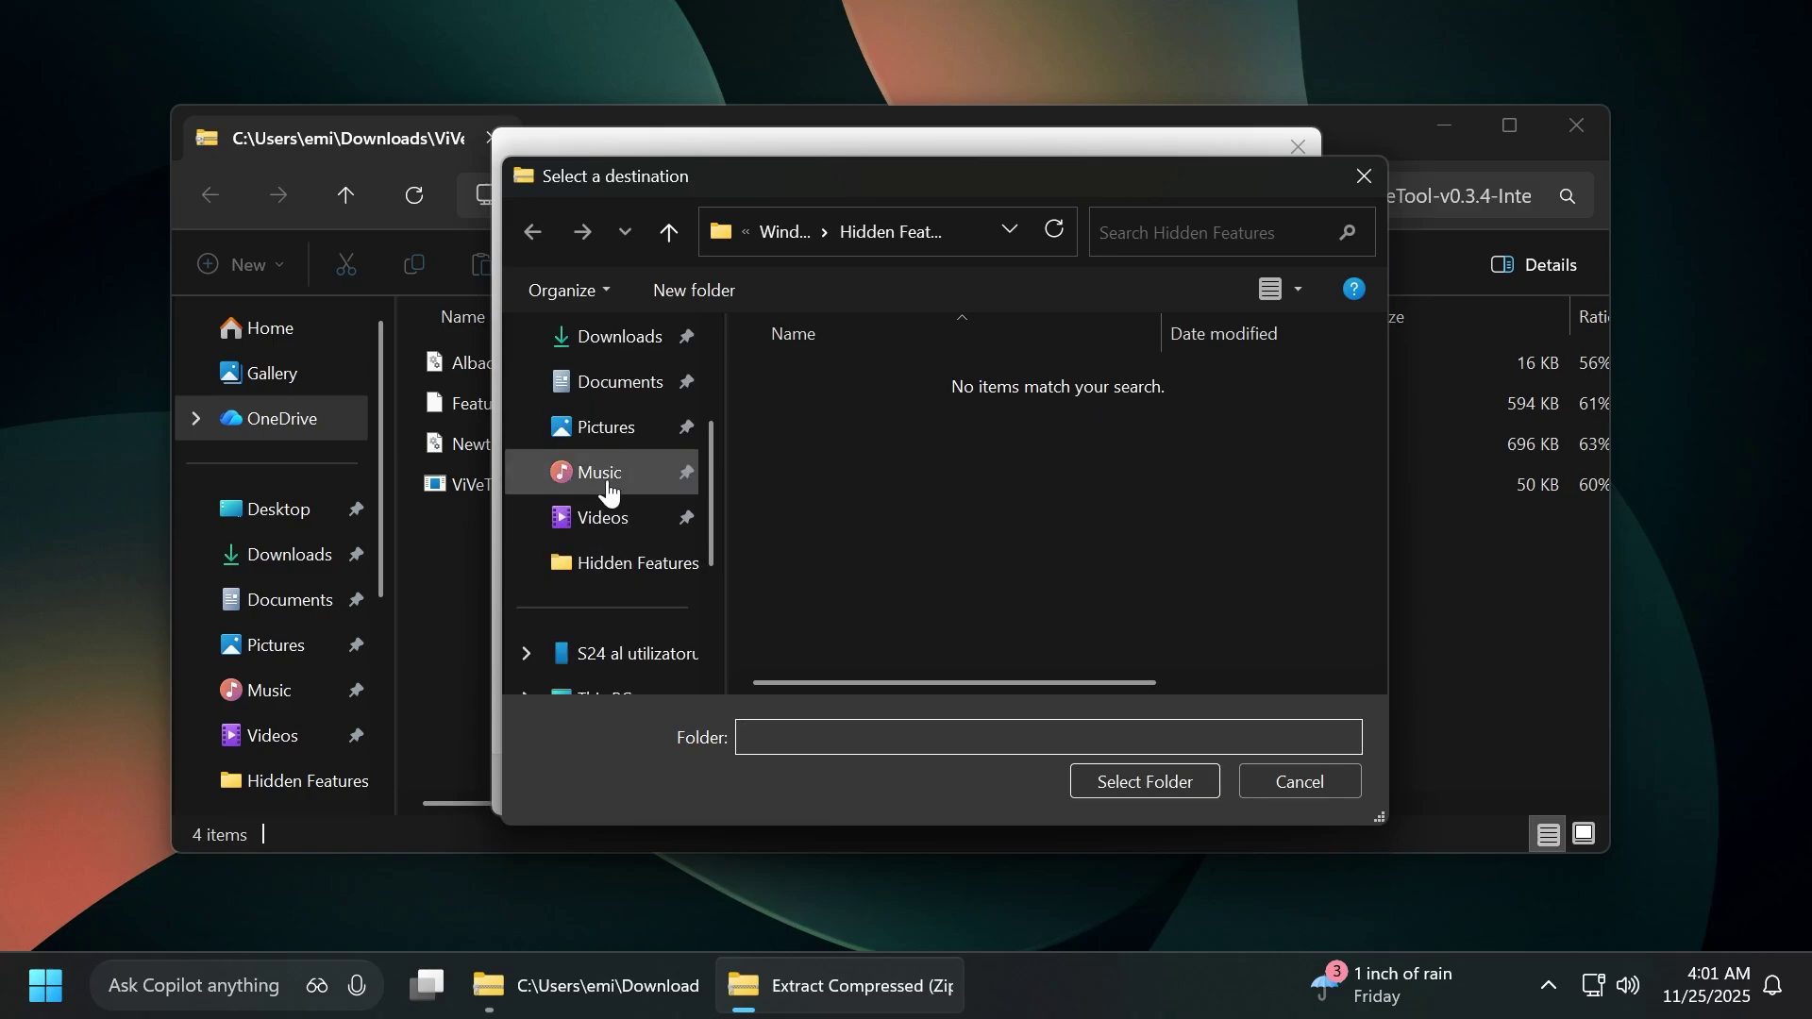
click(611, 486)
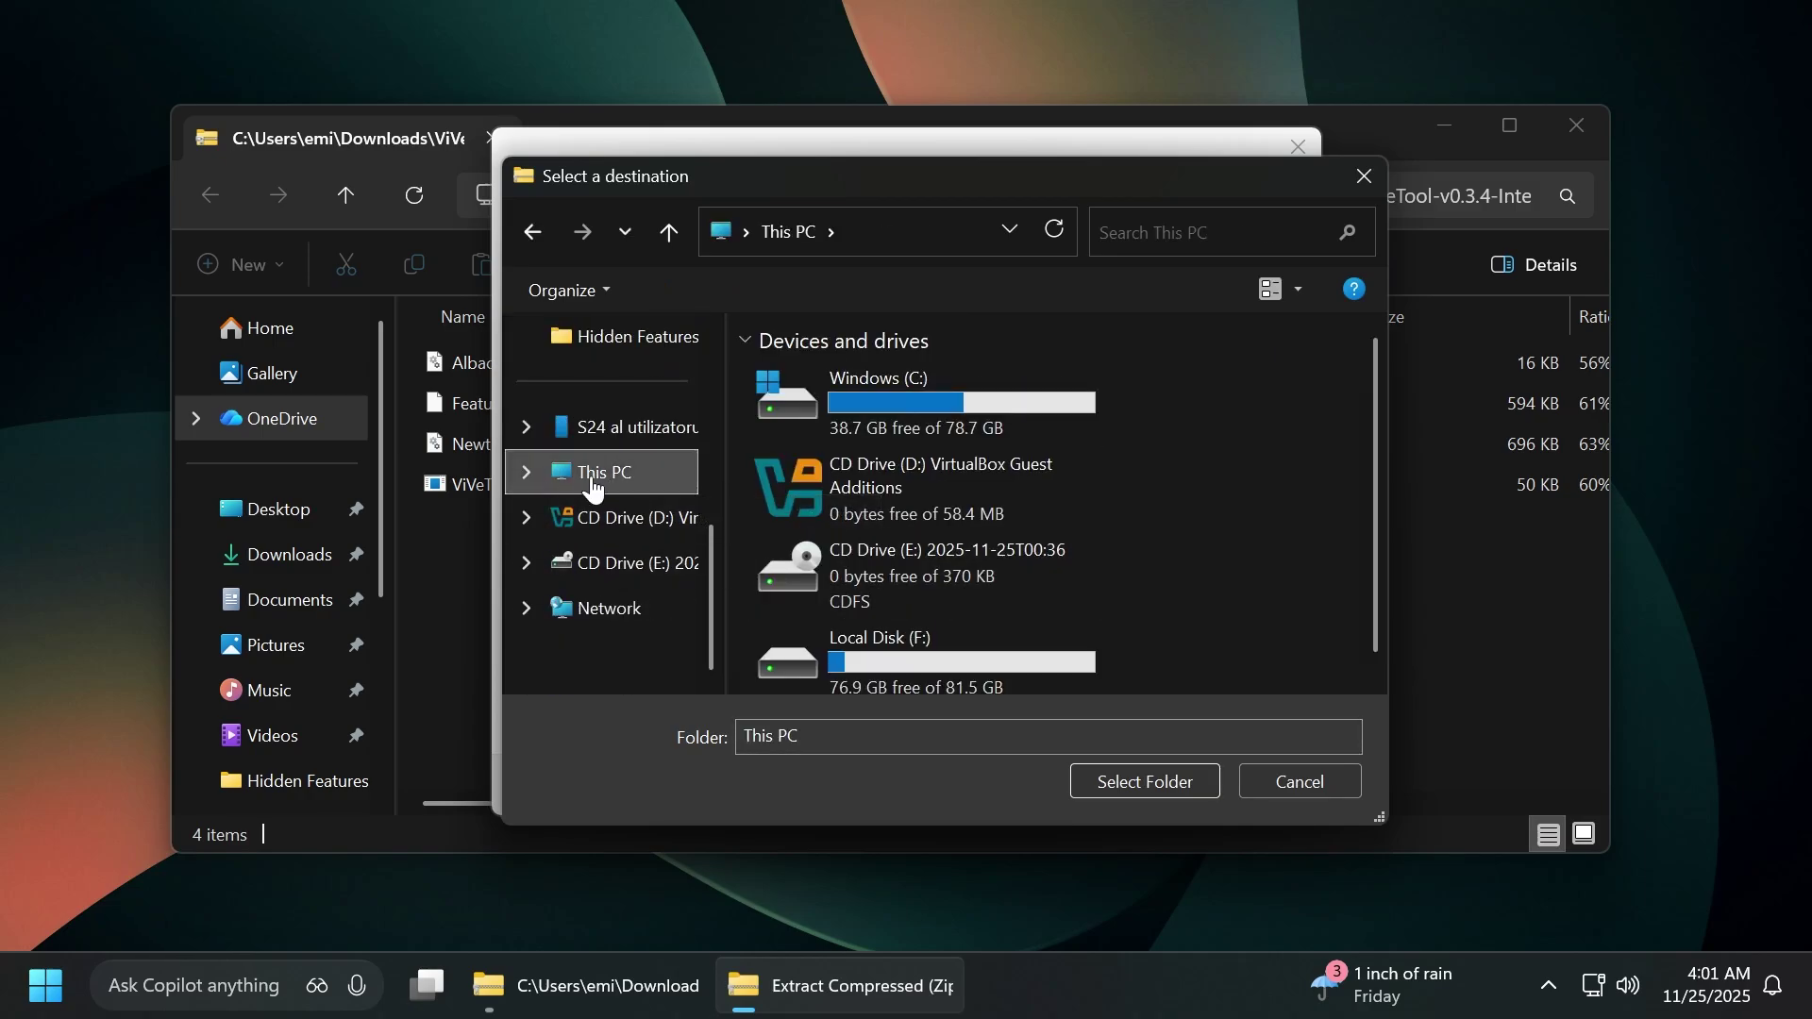
double_click(904, 391)
double_click(870, 464)
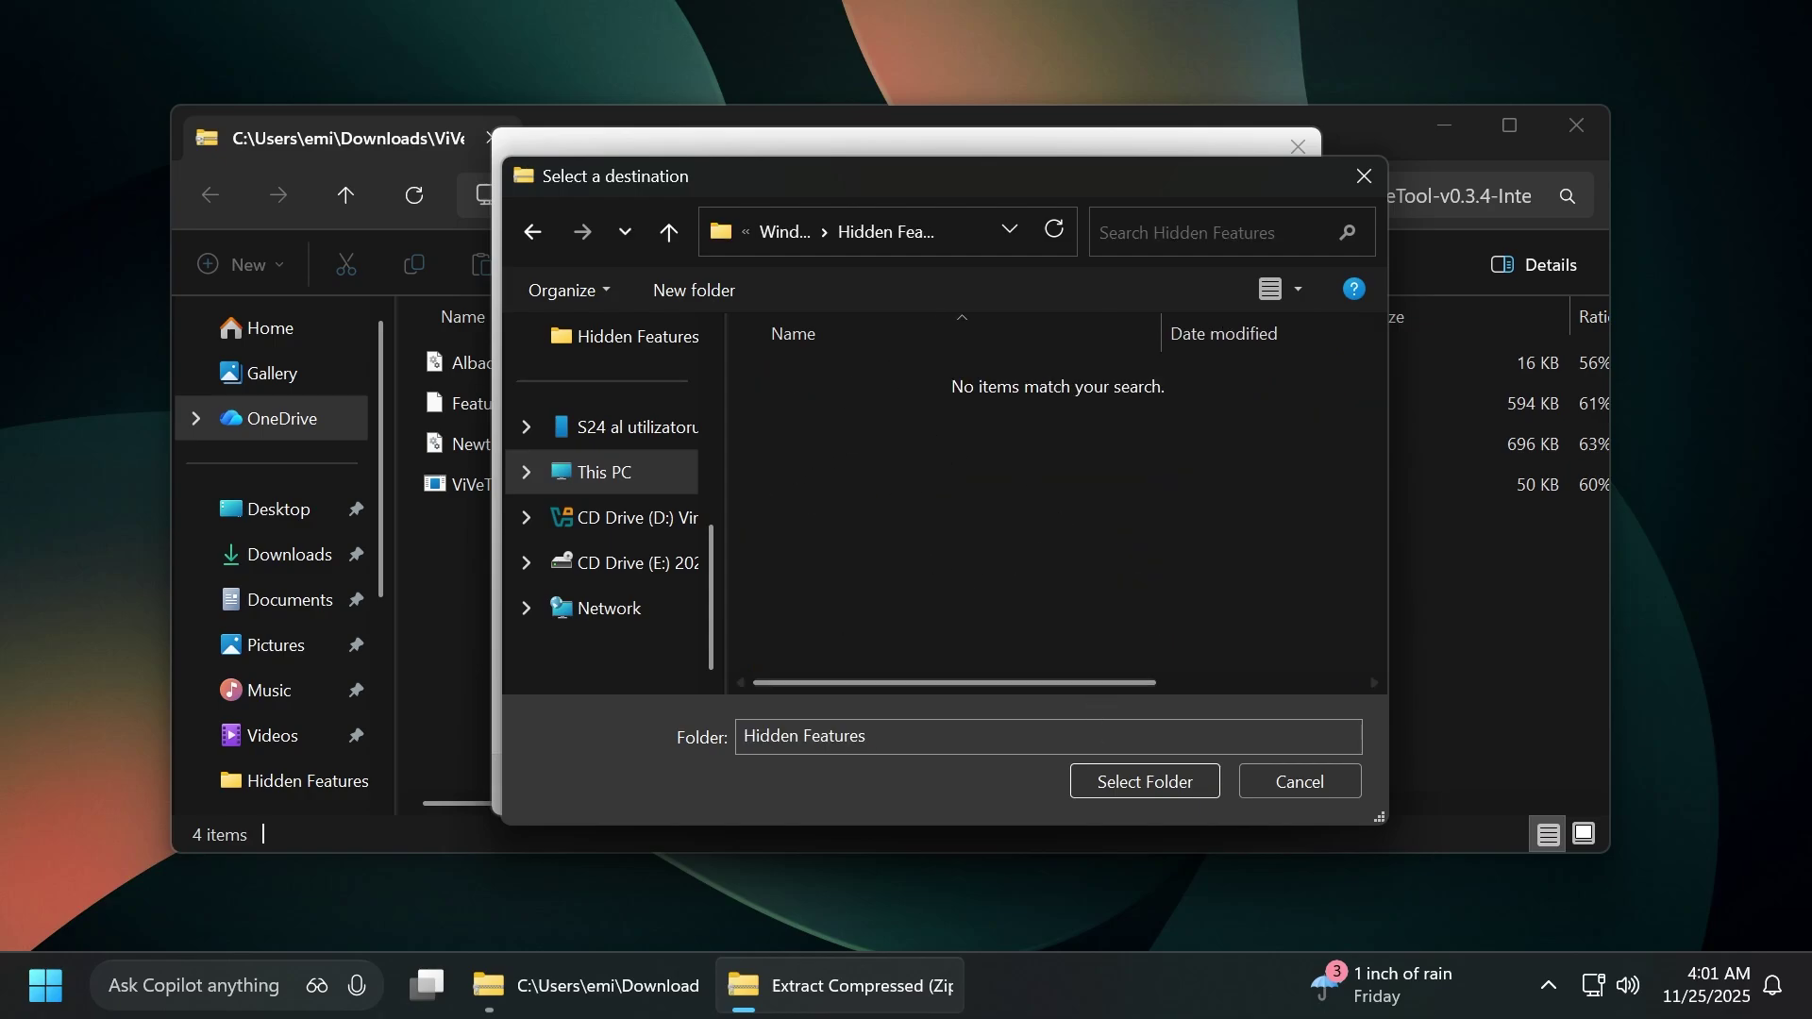
click(1104, 785)
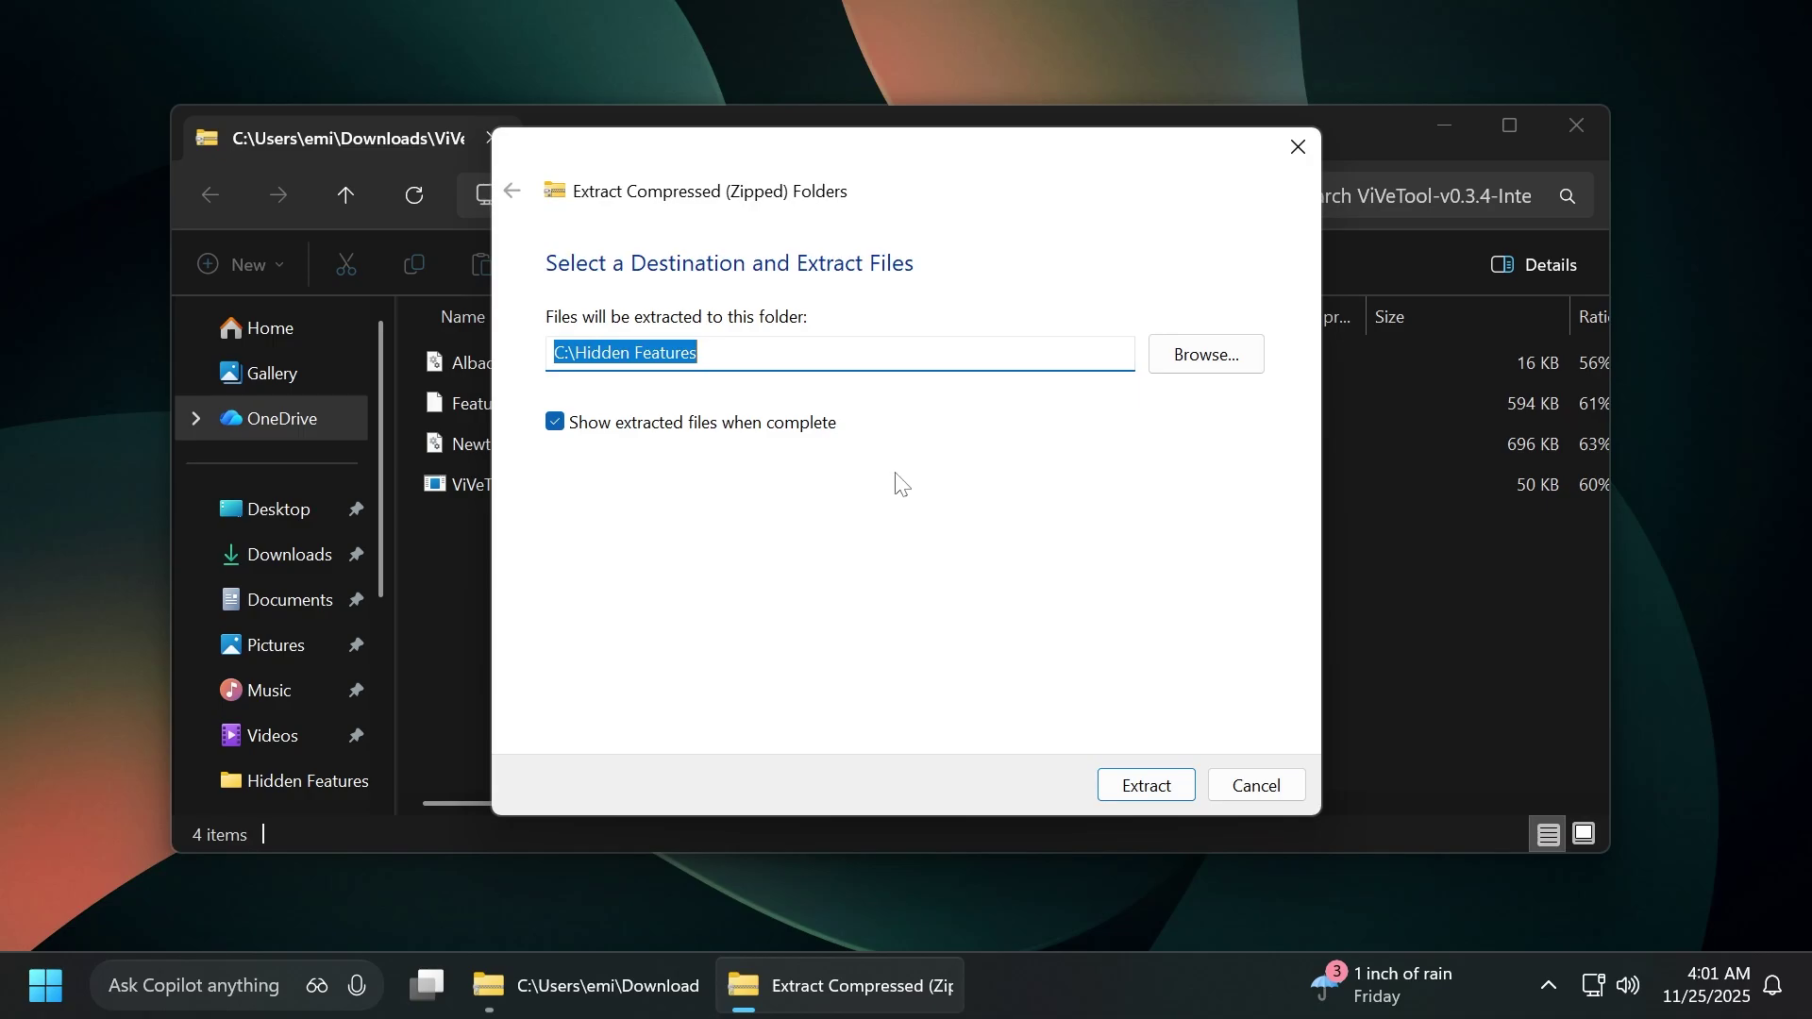
- Extract the files, replacing existing ones, and close both Explorer windows
click(1141, 783)
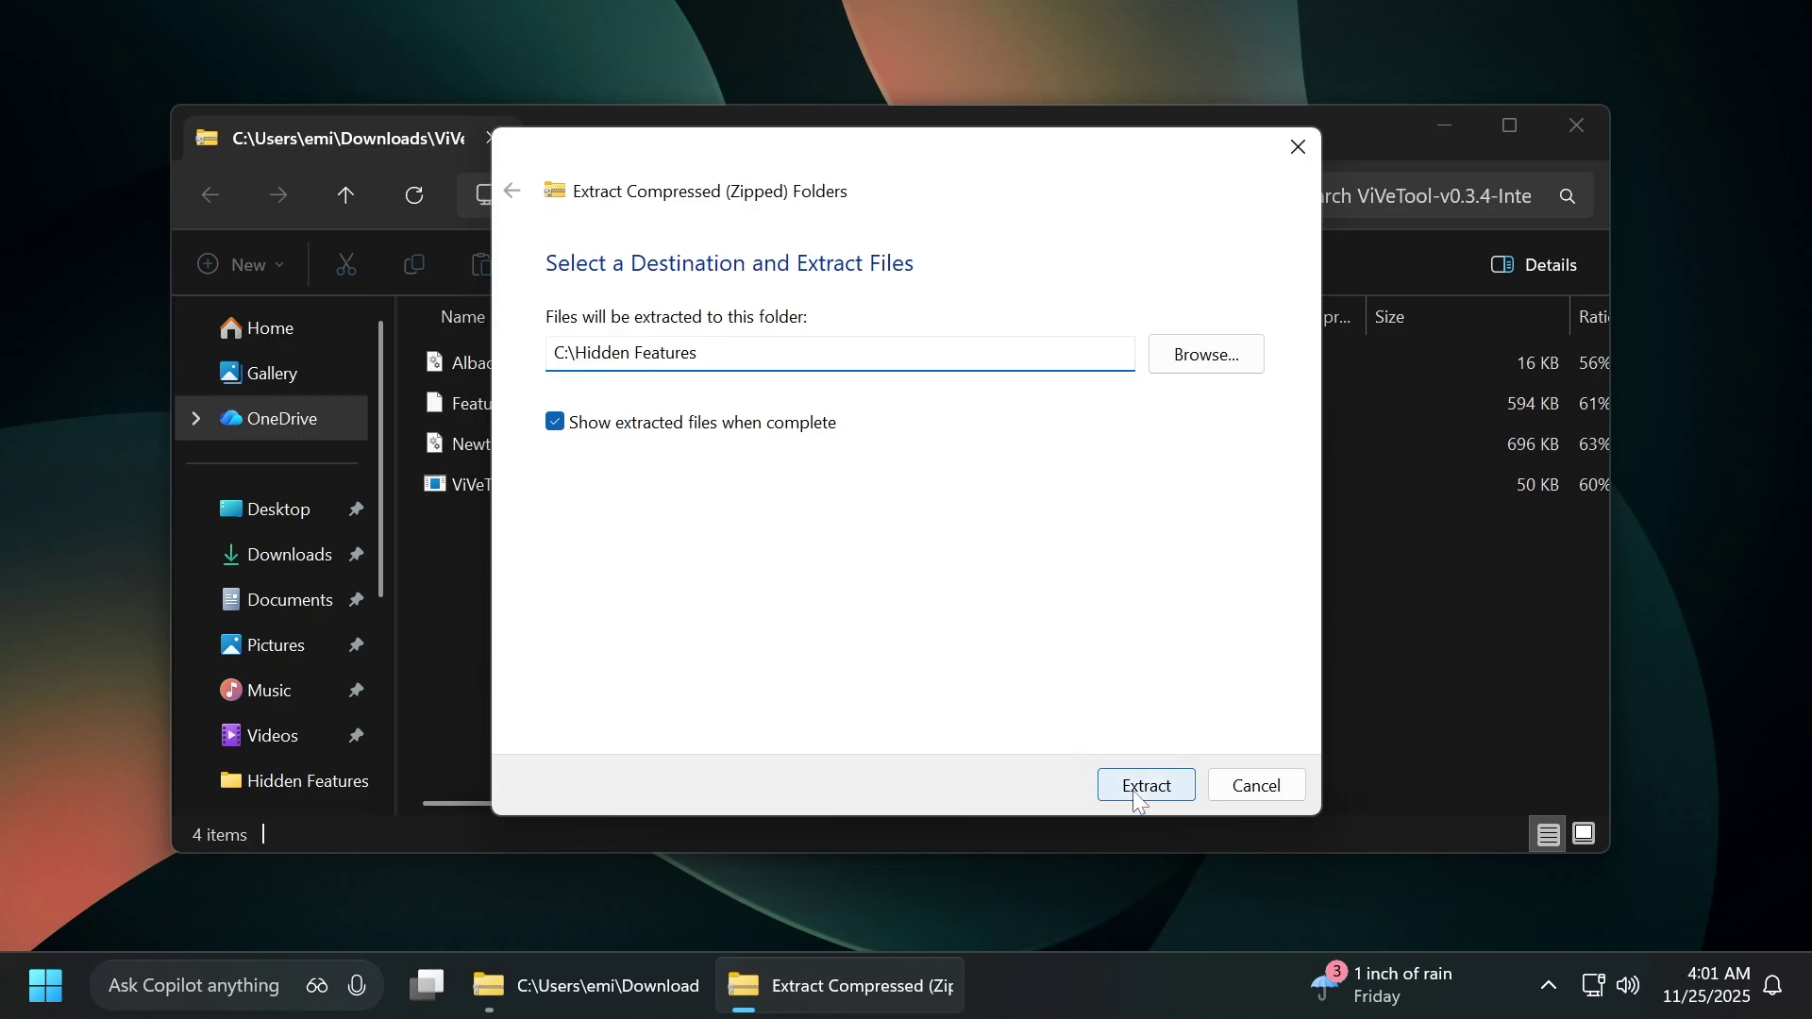
click(474, 392)
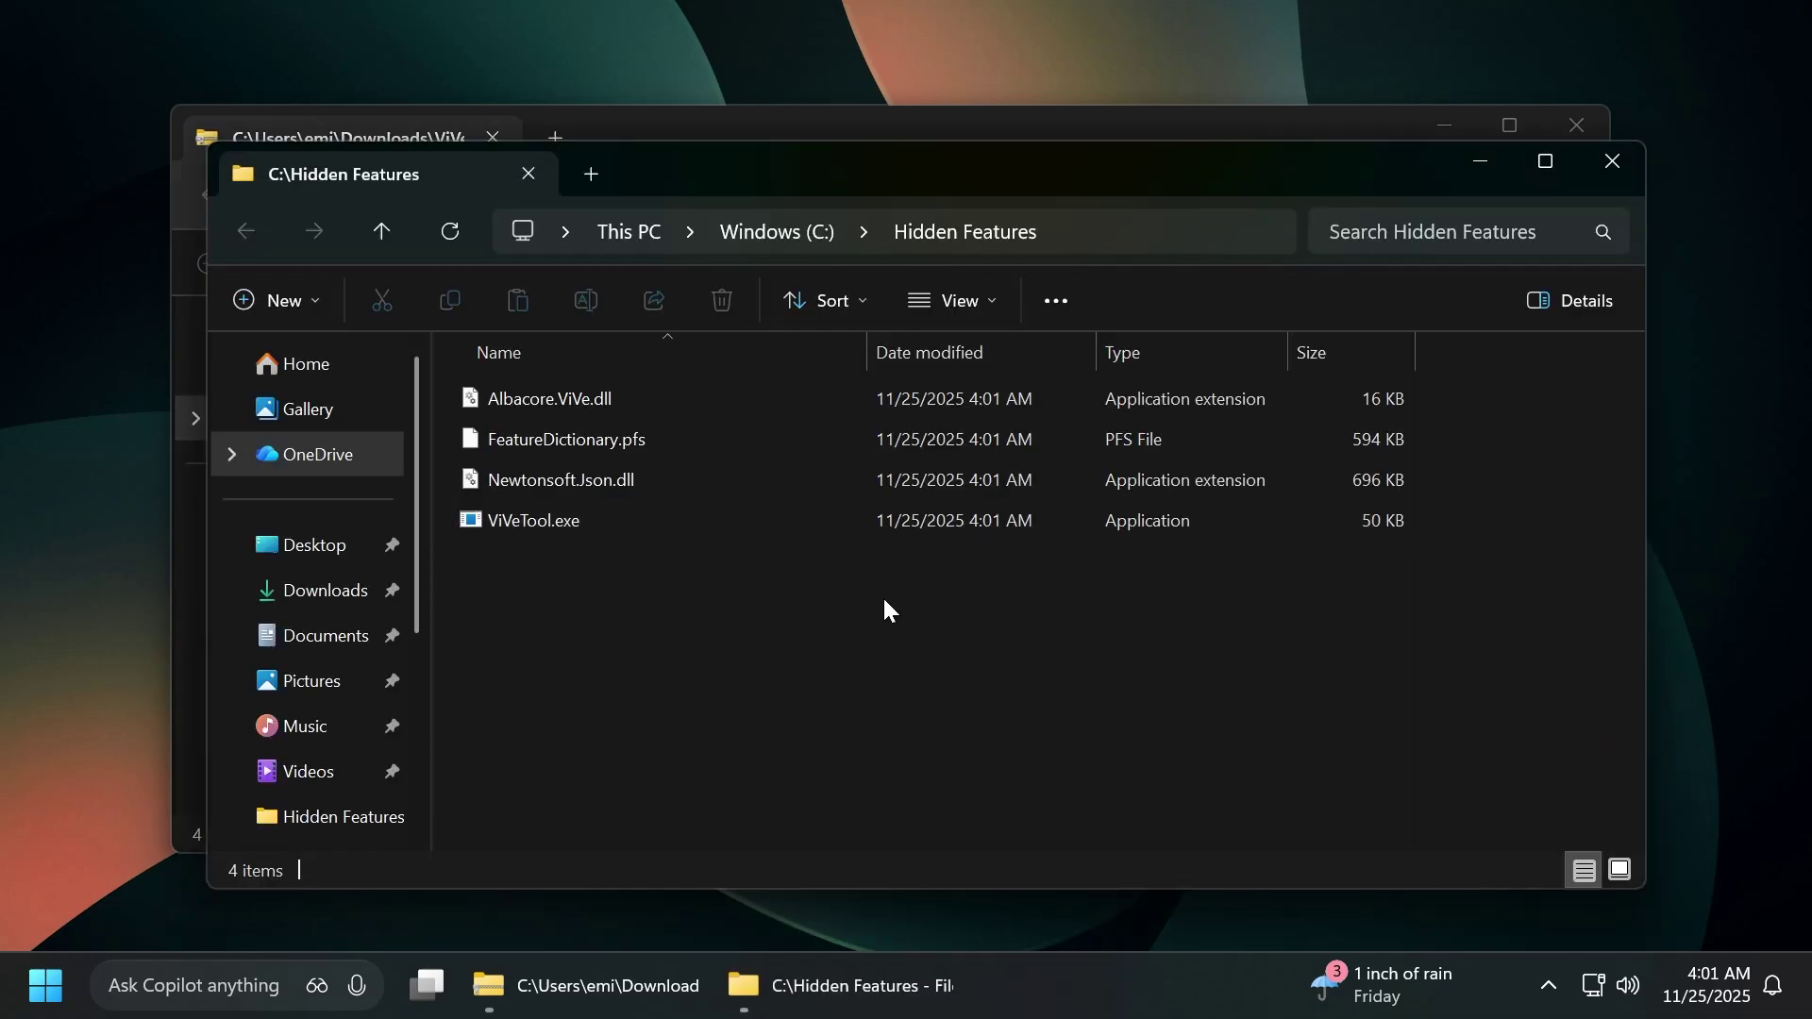
click(1610, 161)
click(1578, 126)
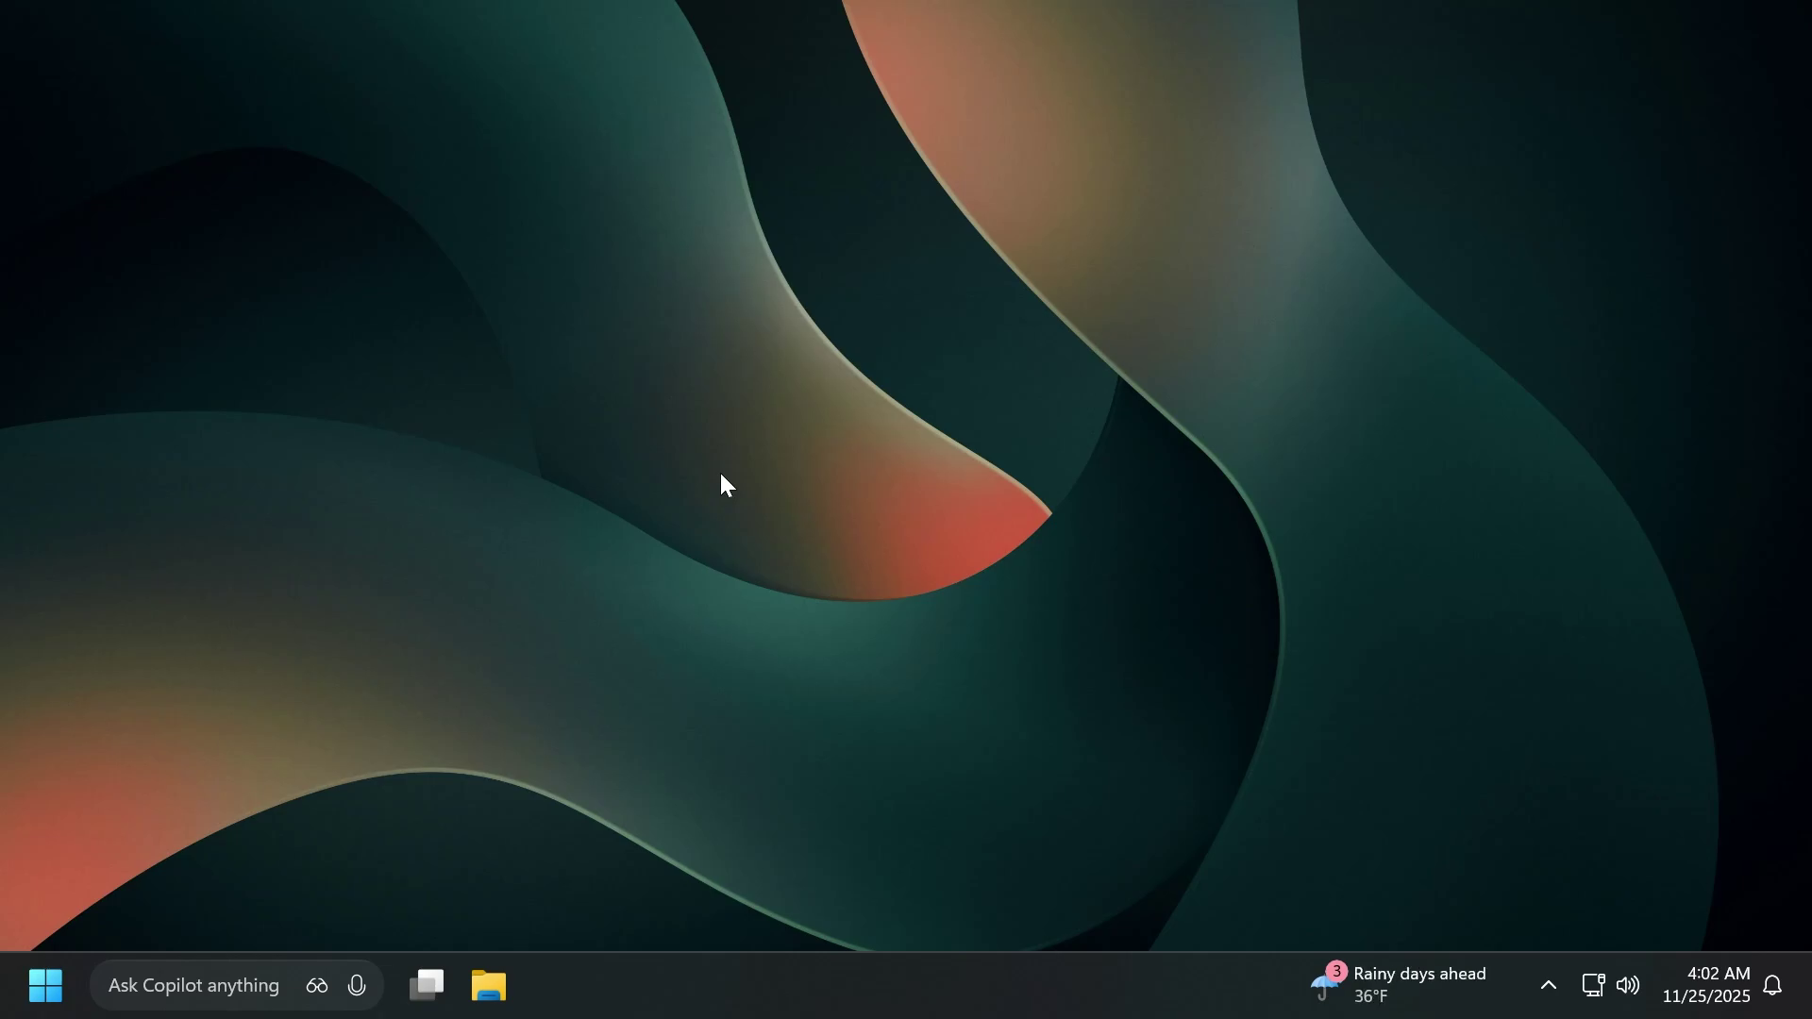
- Launch Command Prompt as administrator from a 'cmd' Start search, approving the UAC prompt
key(super)
key(super)
key(super)
text(cmd)
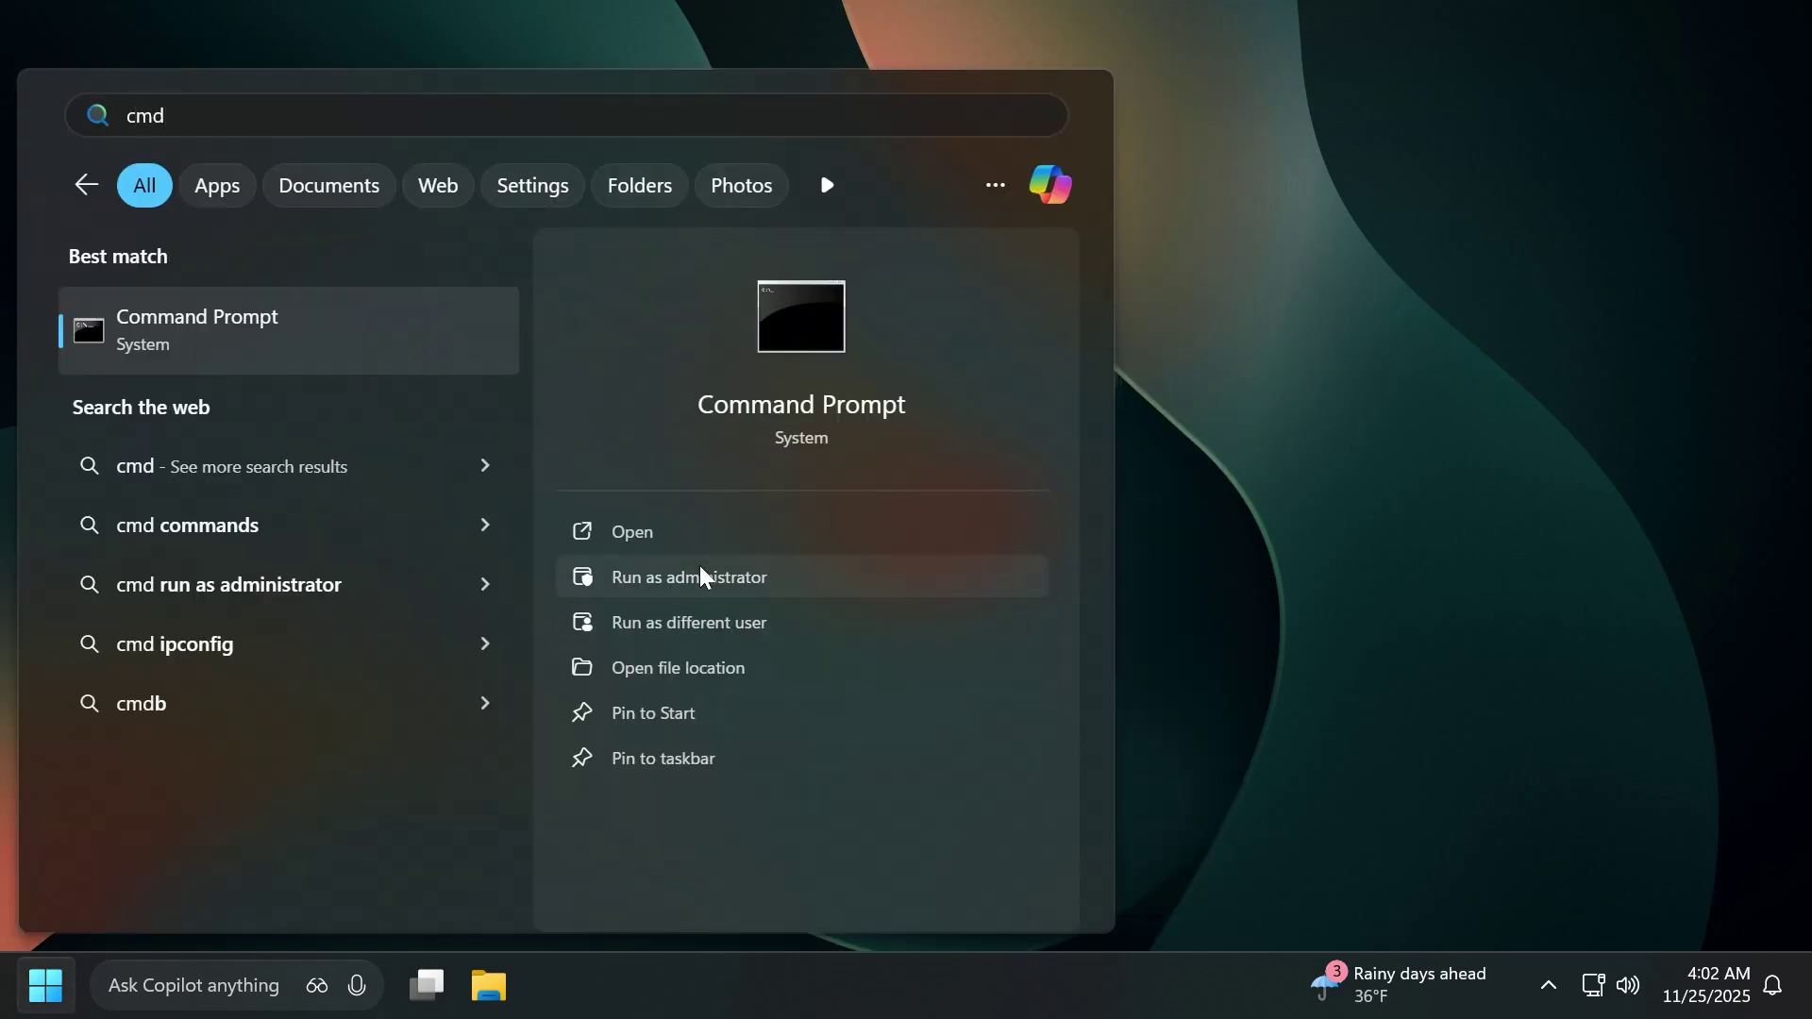
click(699, 578)
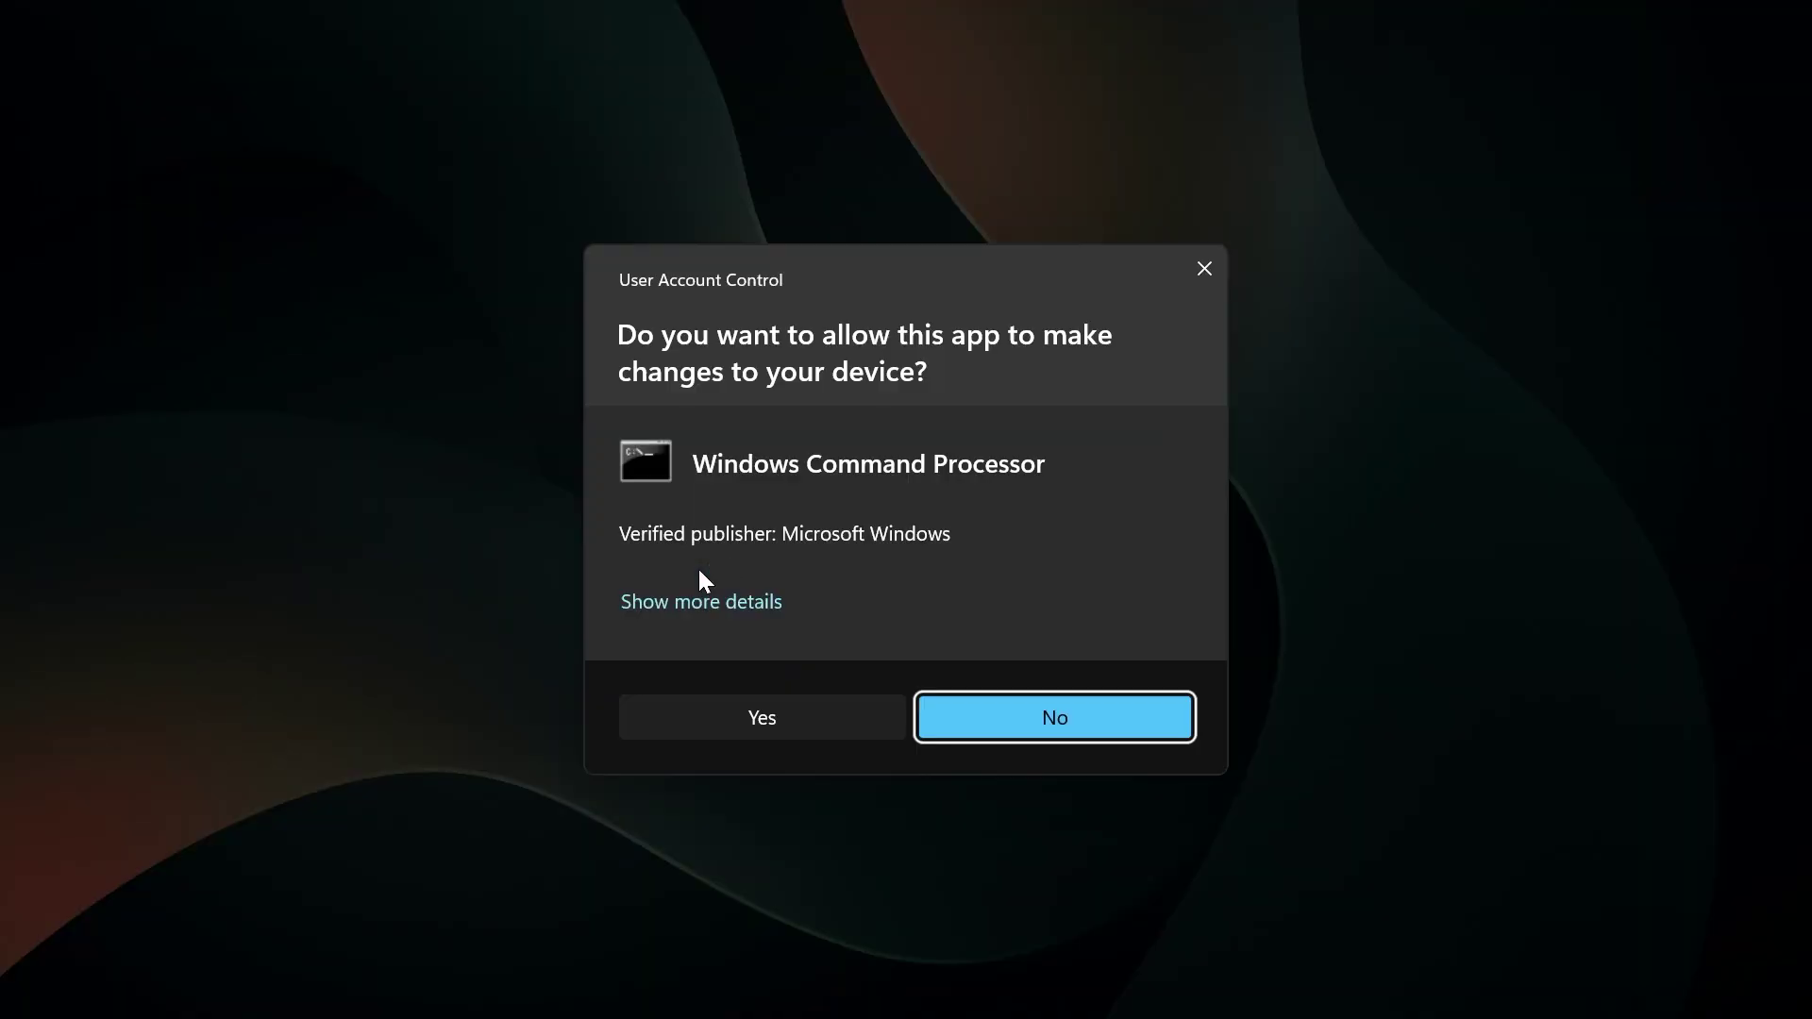
click(770, 715)
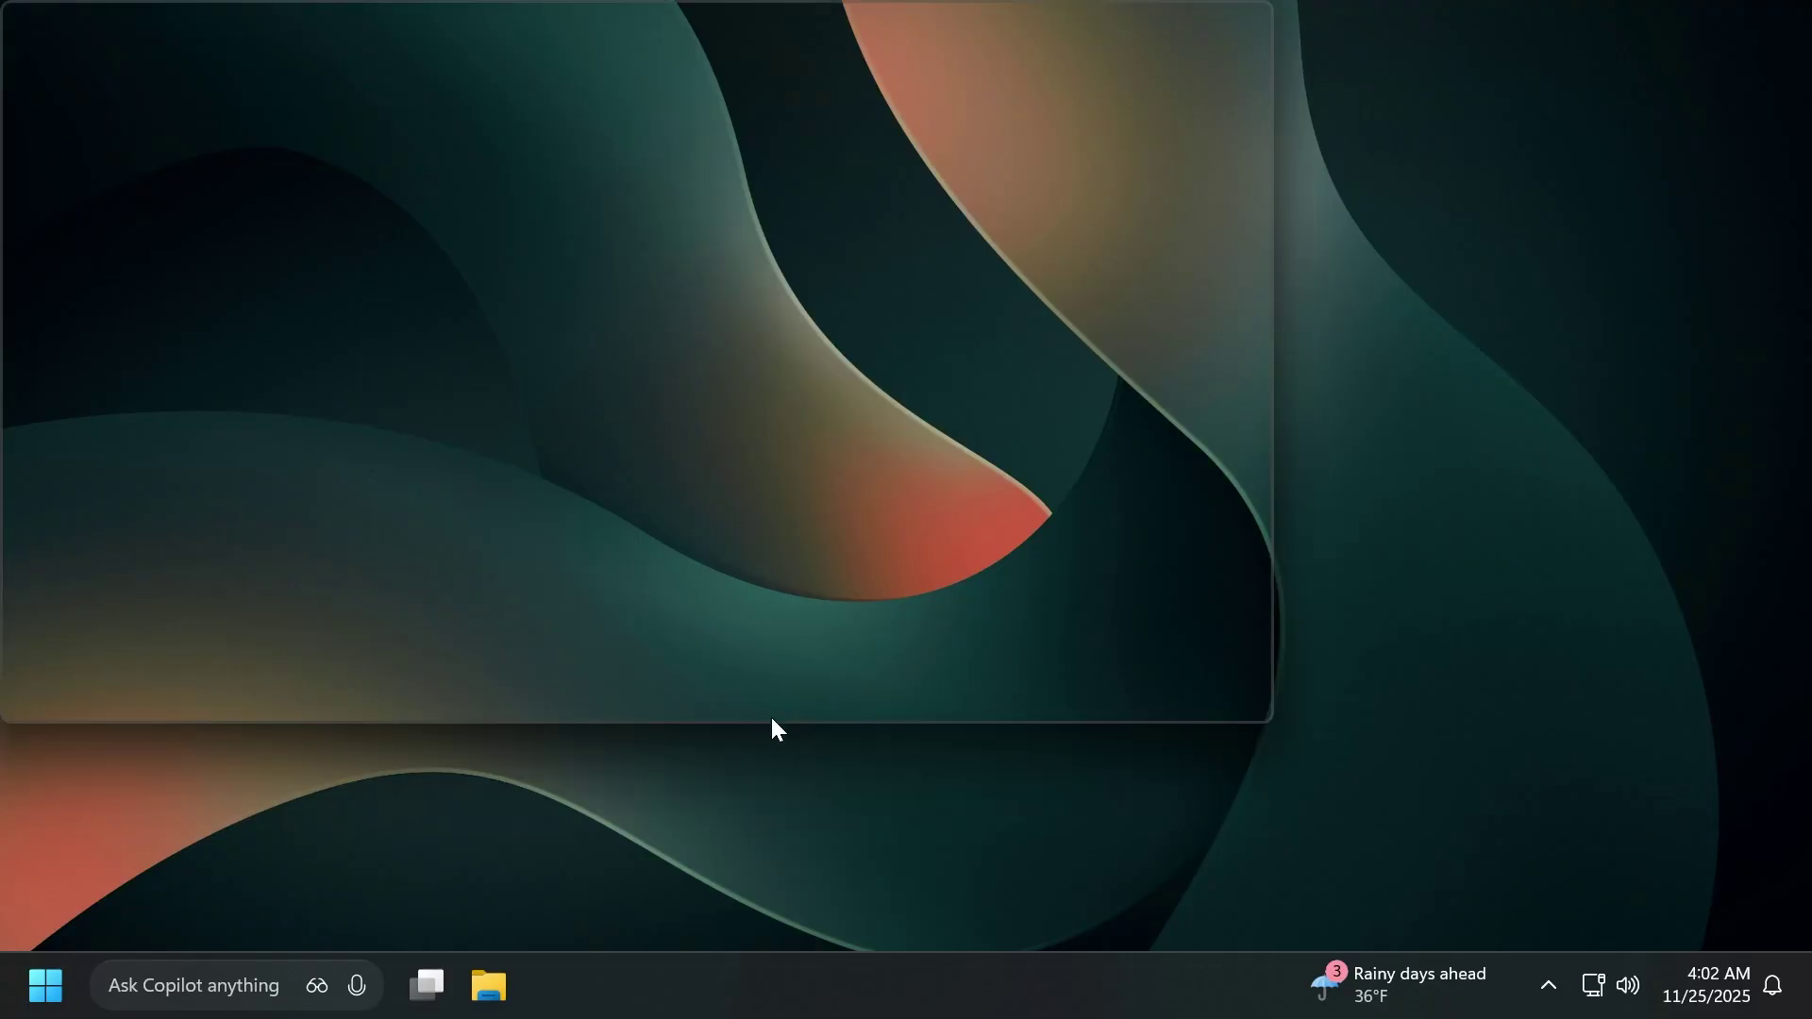
- Change to C:\Hidden Features and run vivetool /enable /id:58423575
text(cd C:\Hidden Features)
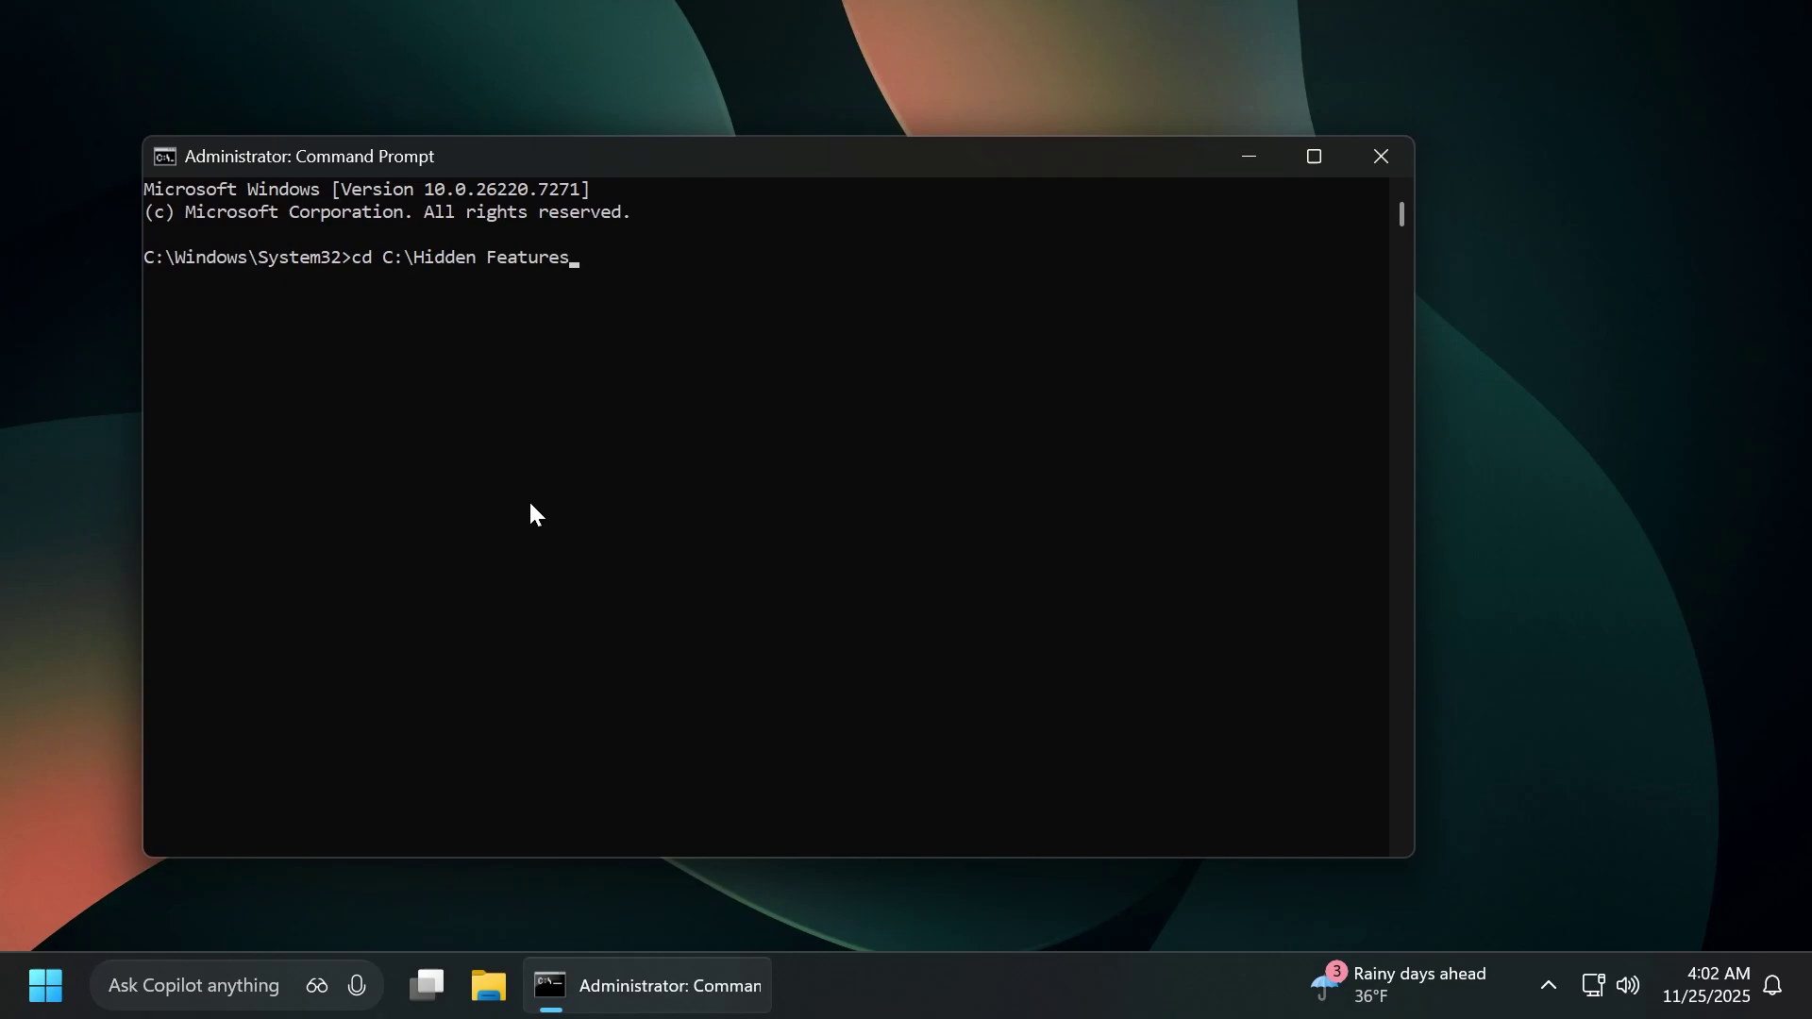
key(Return)
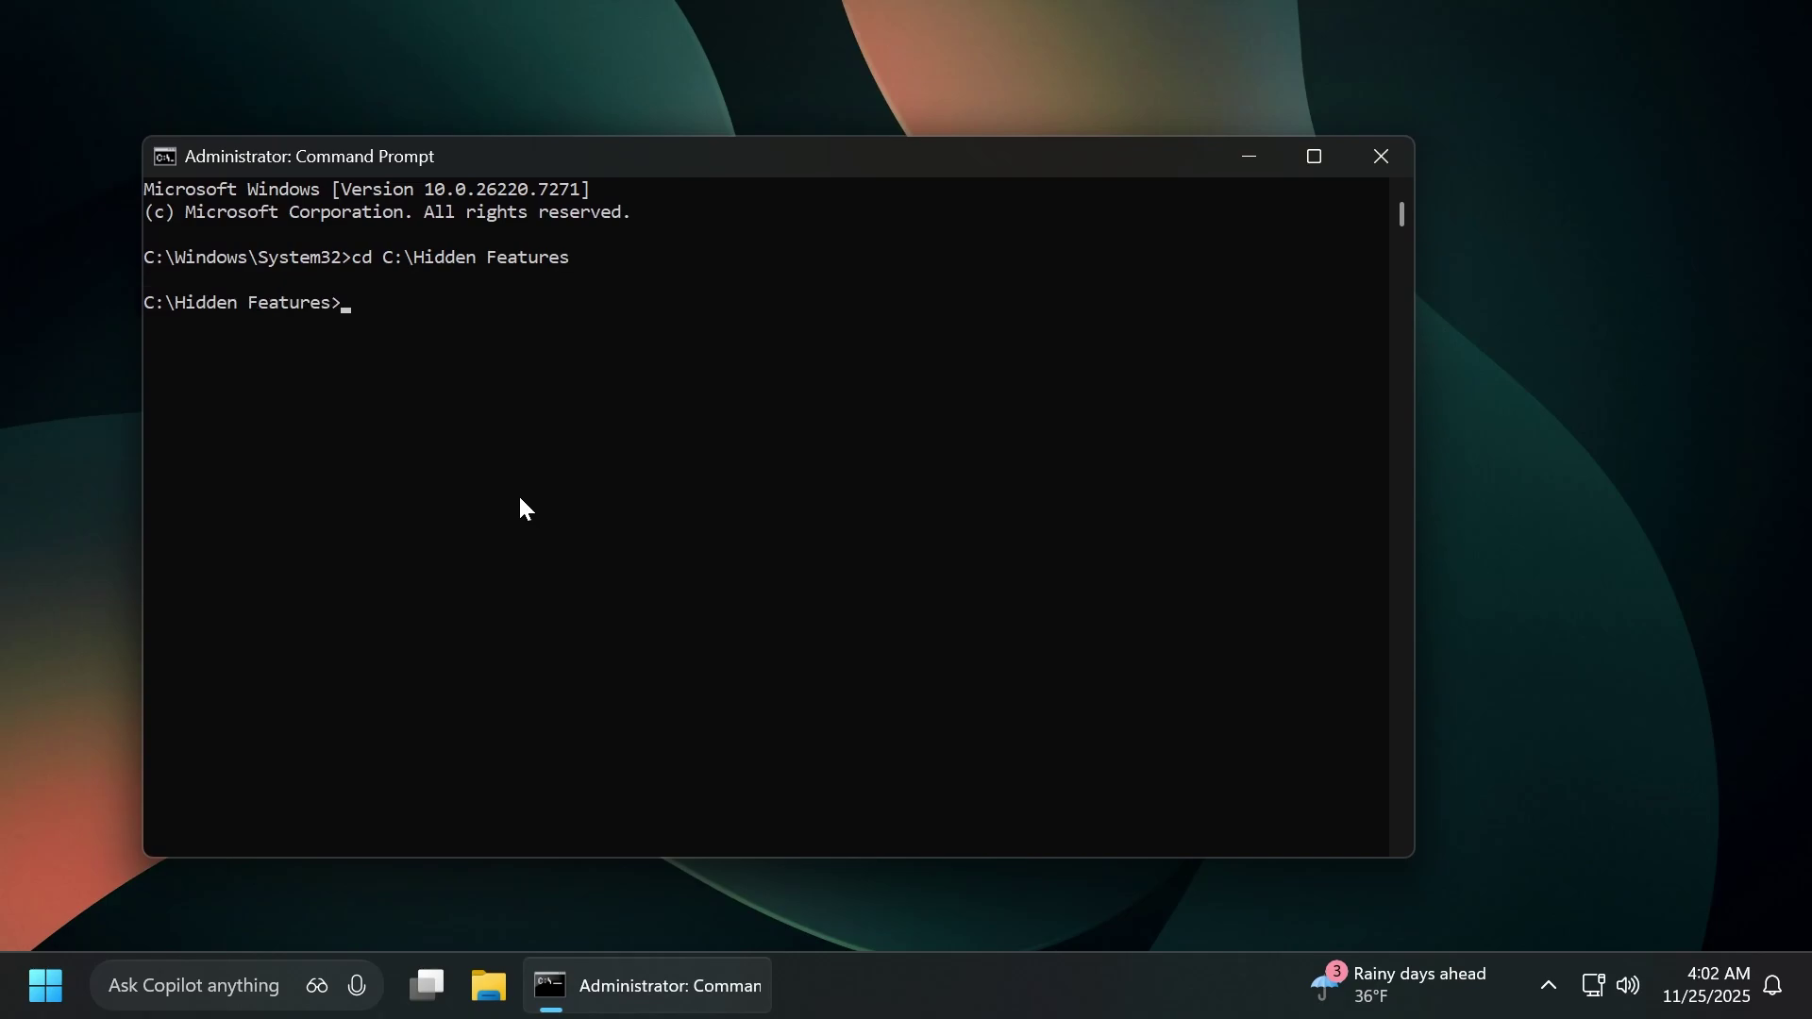
click(471, 478)
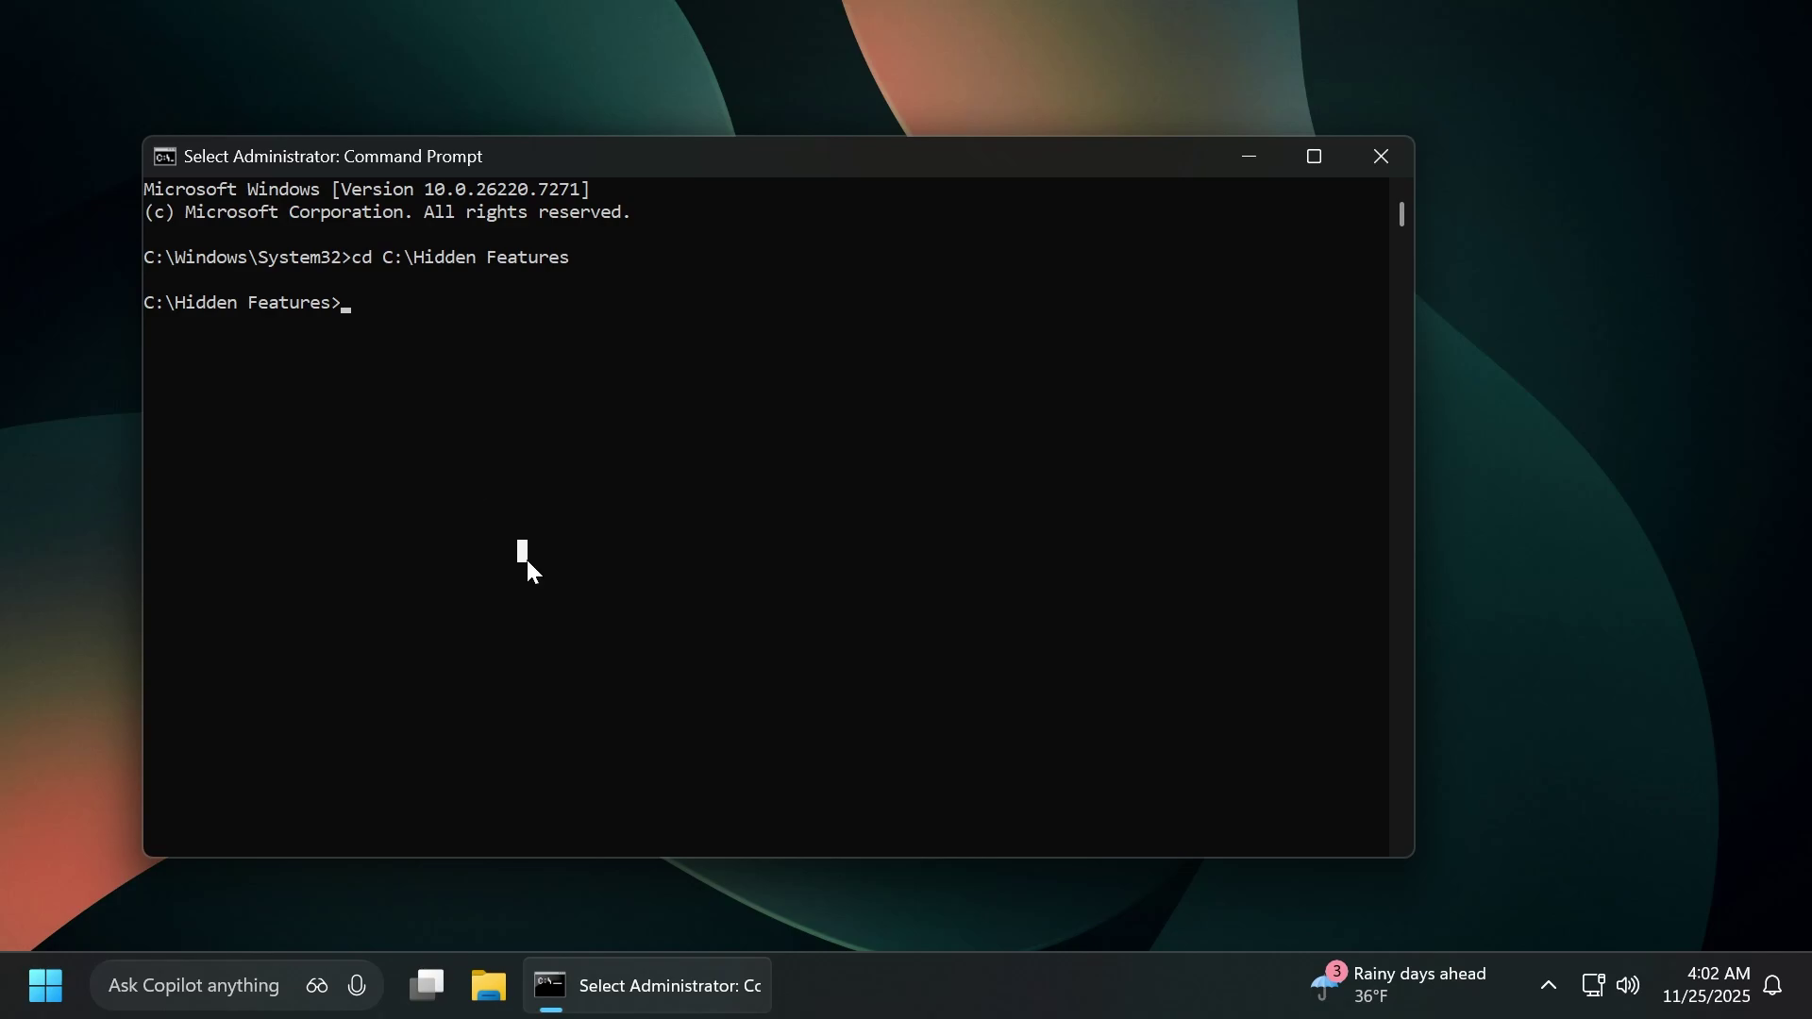
text(vivetool /)
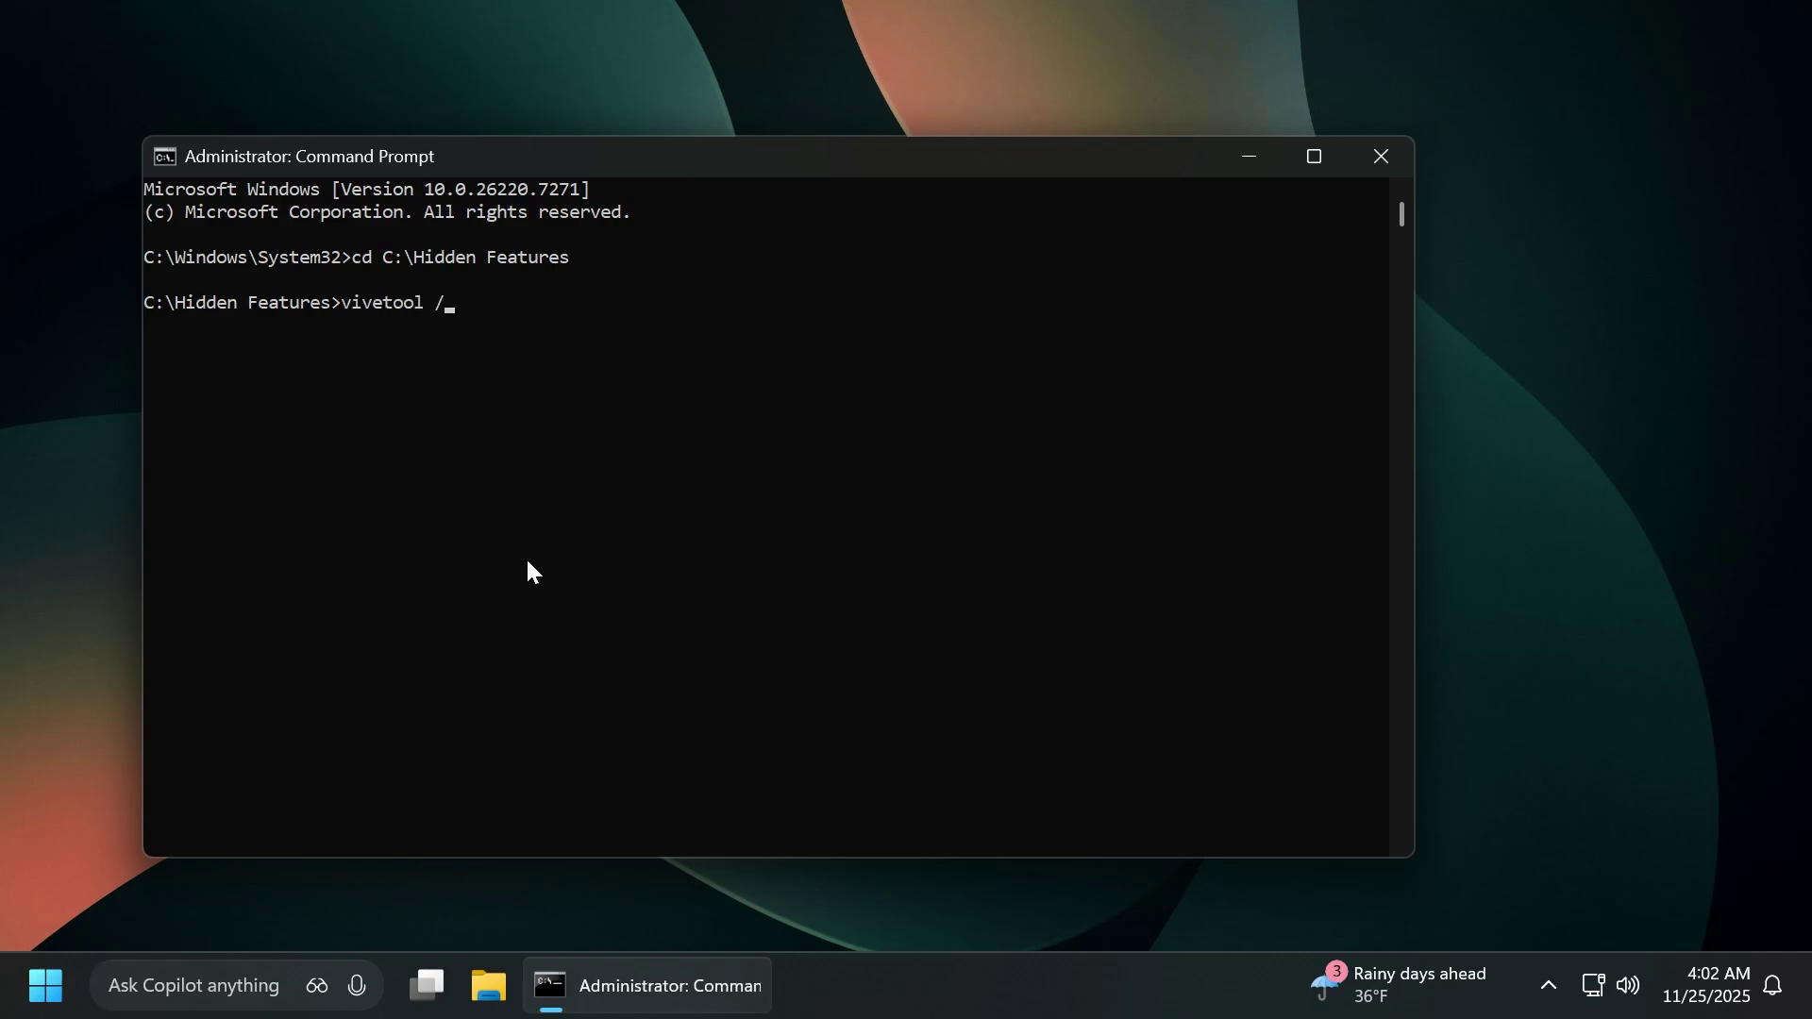
text(enable /id:)
text(58423575)
key(Return)
- Rerun the vivetool enable command with feature ID 58778013
drag(179, 374, 458, 381)
click(458, 374)
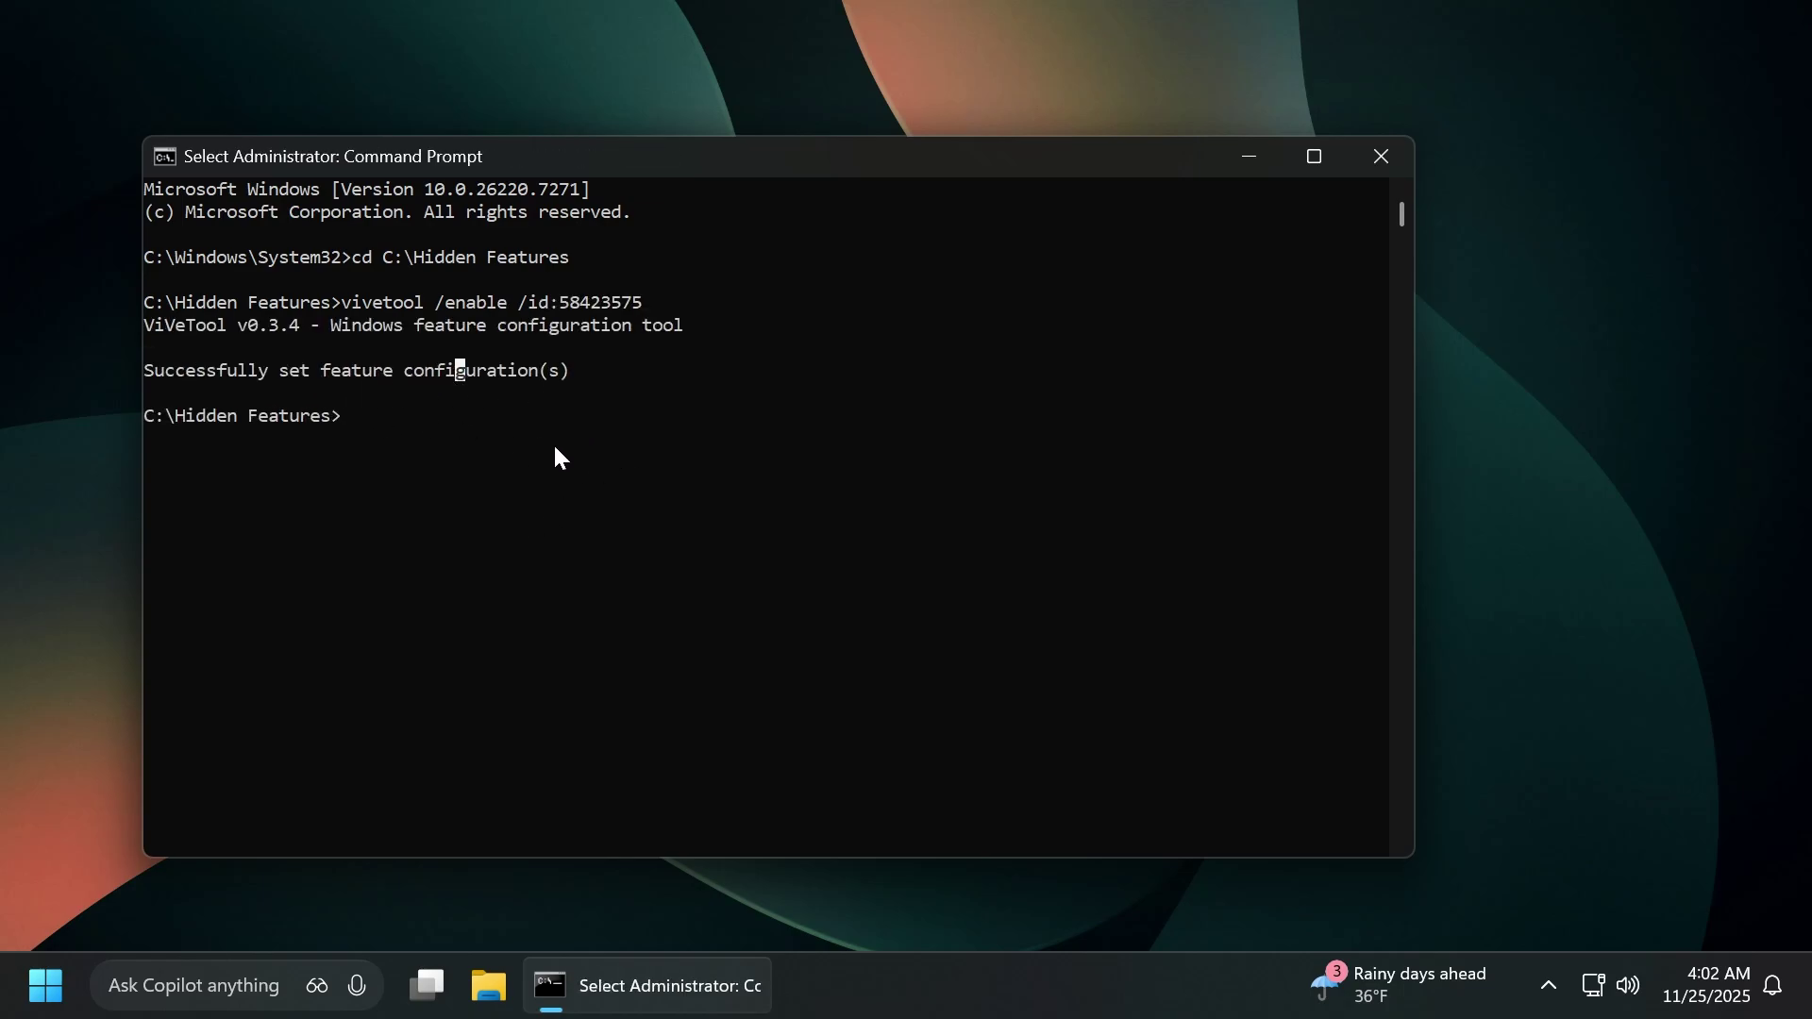
key(Up)
key(BackSpace)
key(BackSpace)
key(BackSpace)
key(BackSpace)
key(BackSpace)
key(BackSpace)
key(BackSpace)
key(BackSpace)
text(58778013)
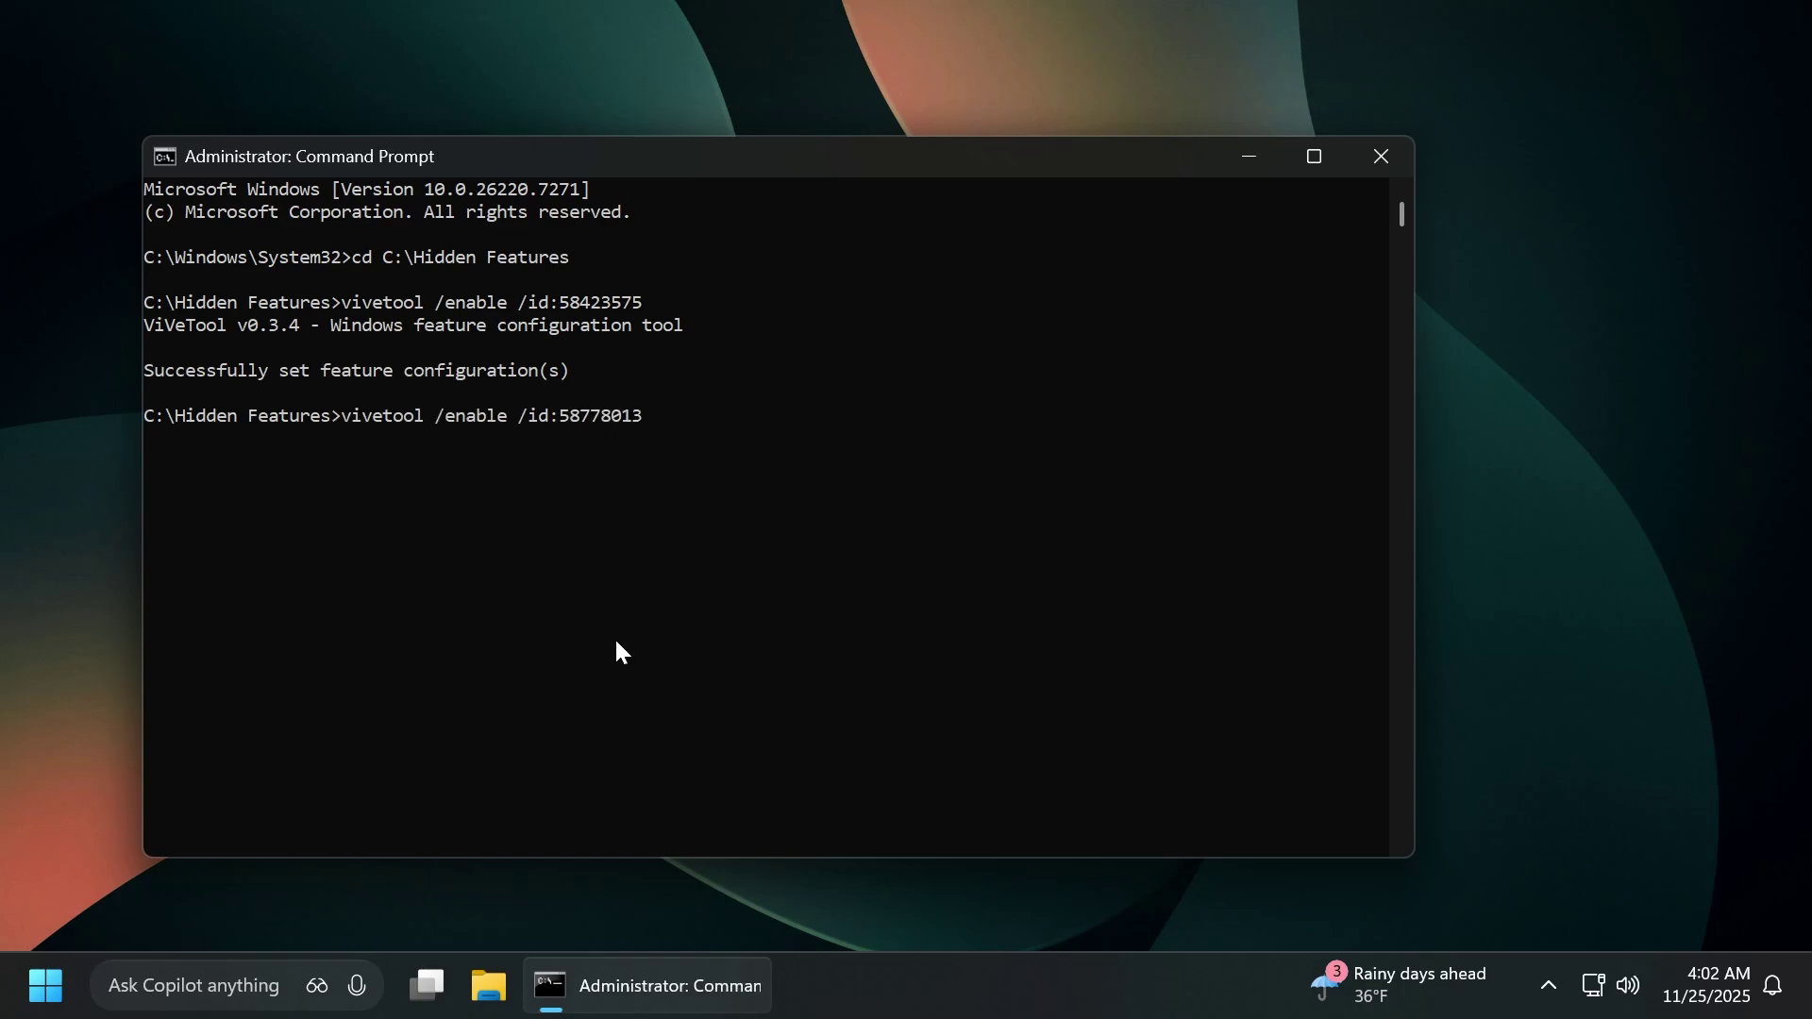
key(Return)
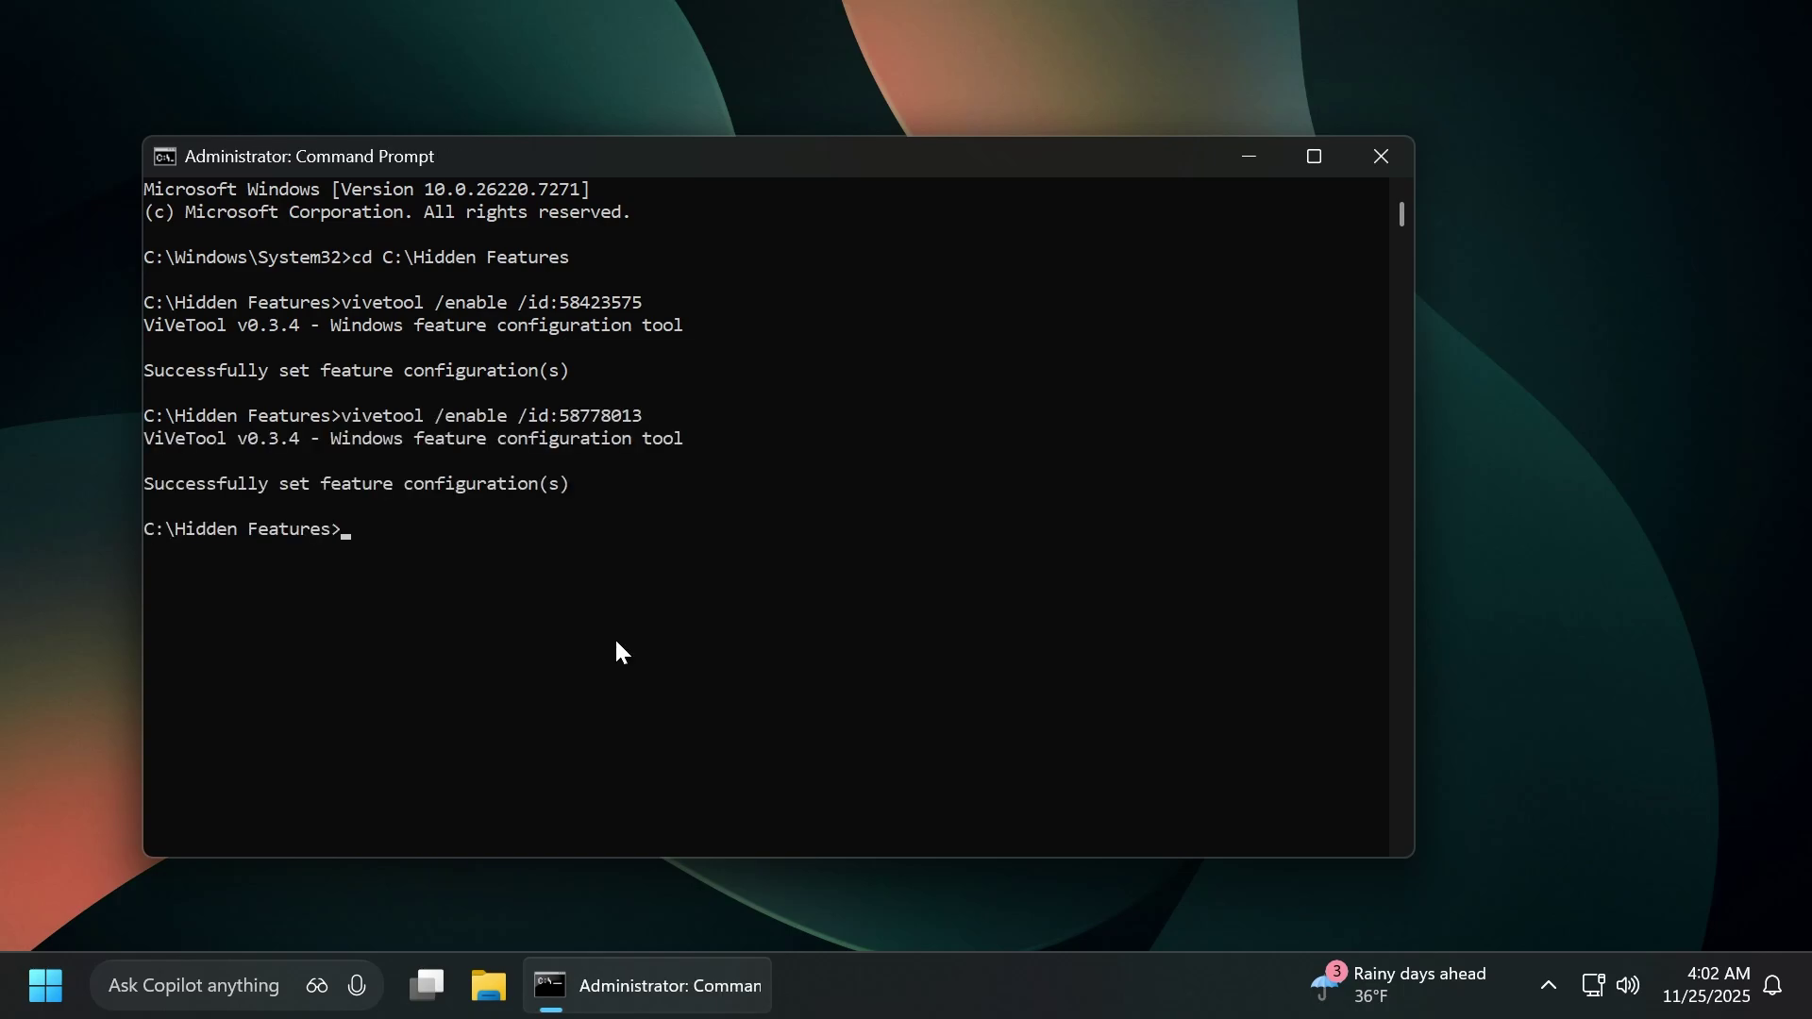
- Enable features 55324166 and 59673297 with one vivetool /enable command
drag(176, 500, 376, 493)
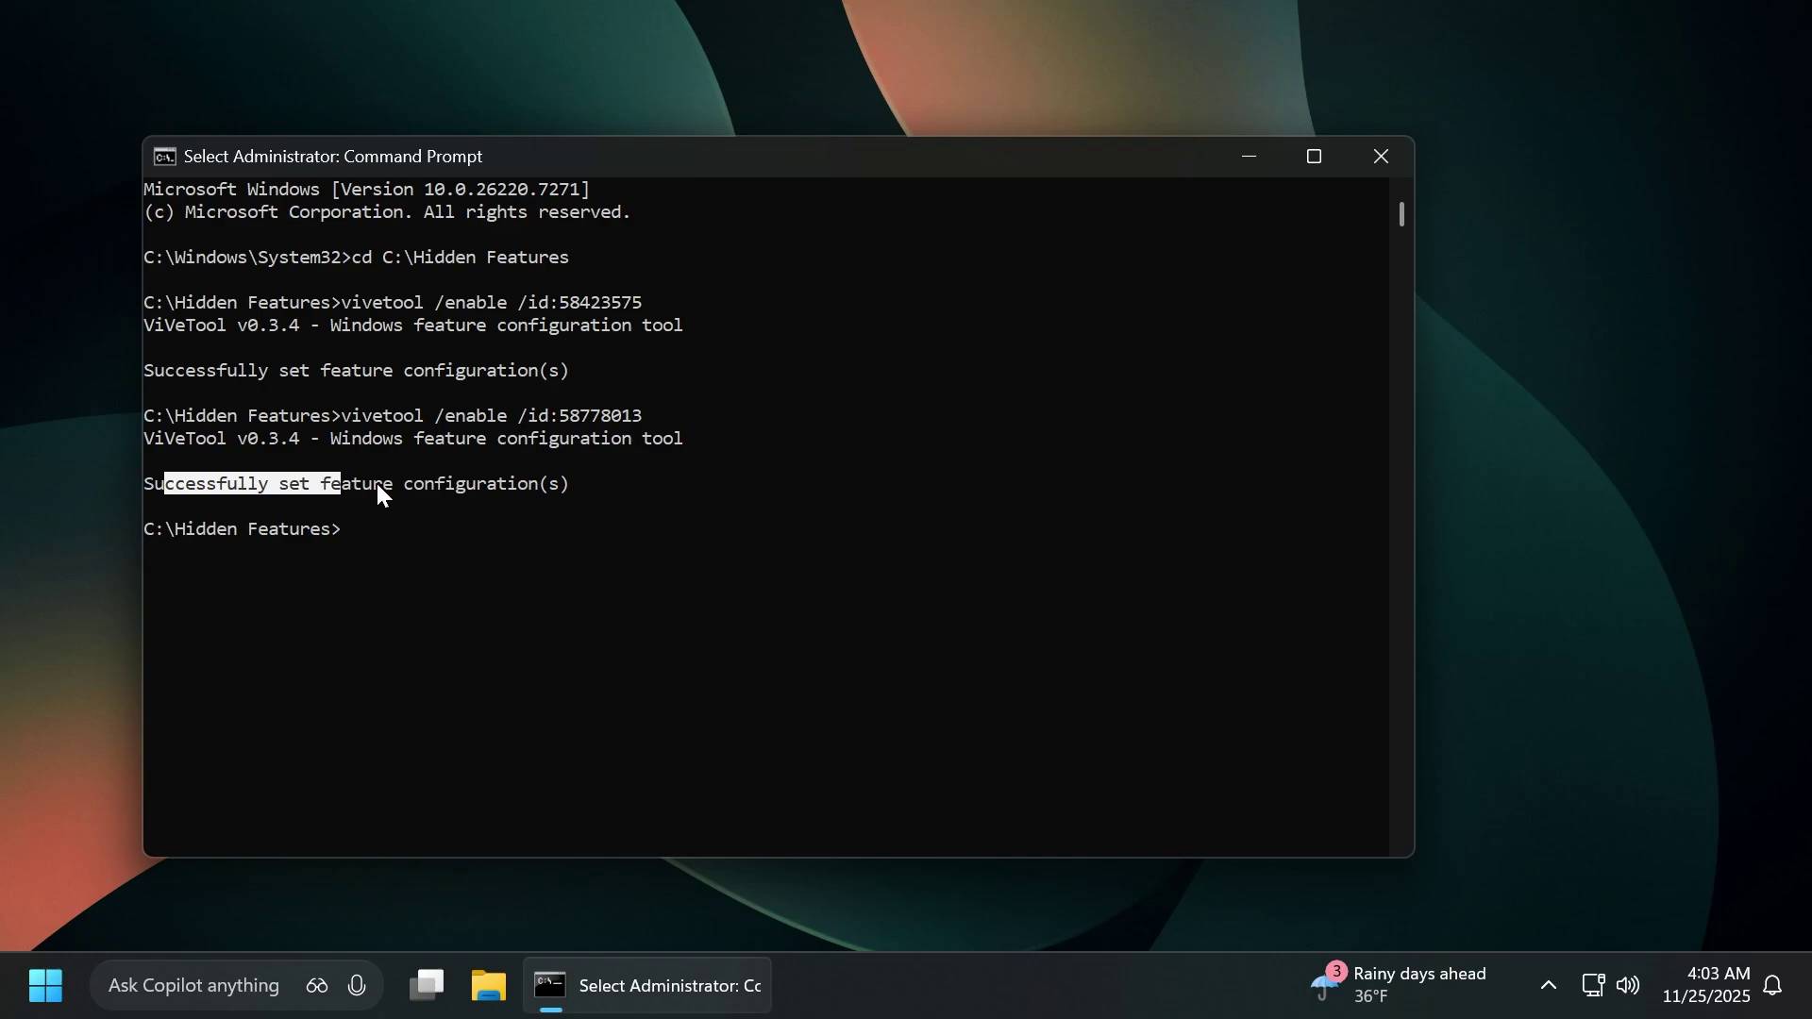
click(450, 486)
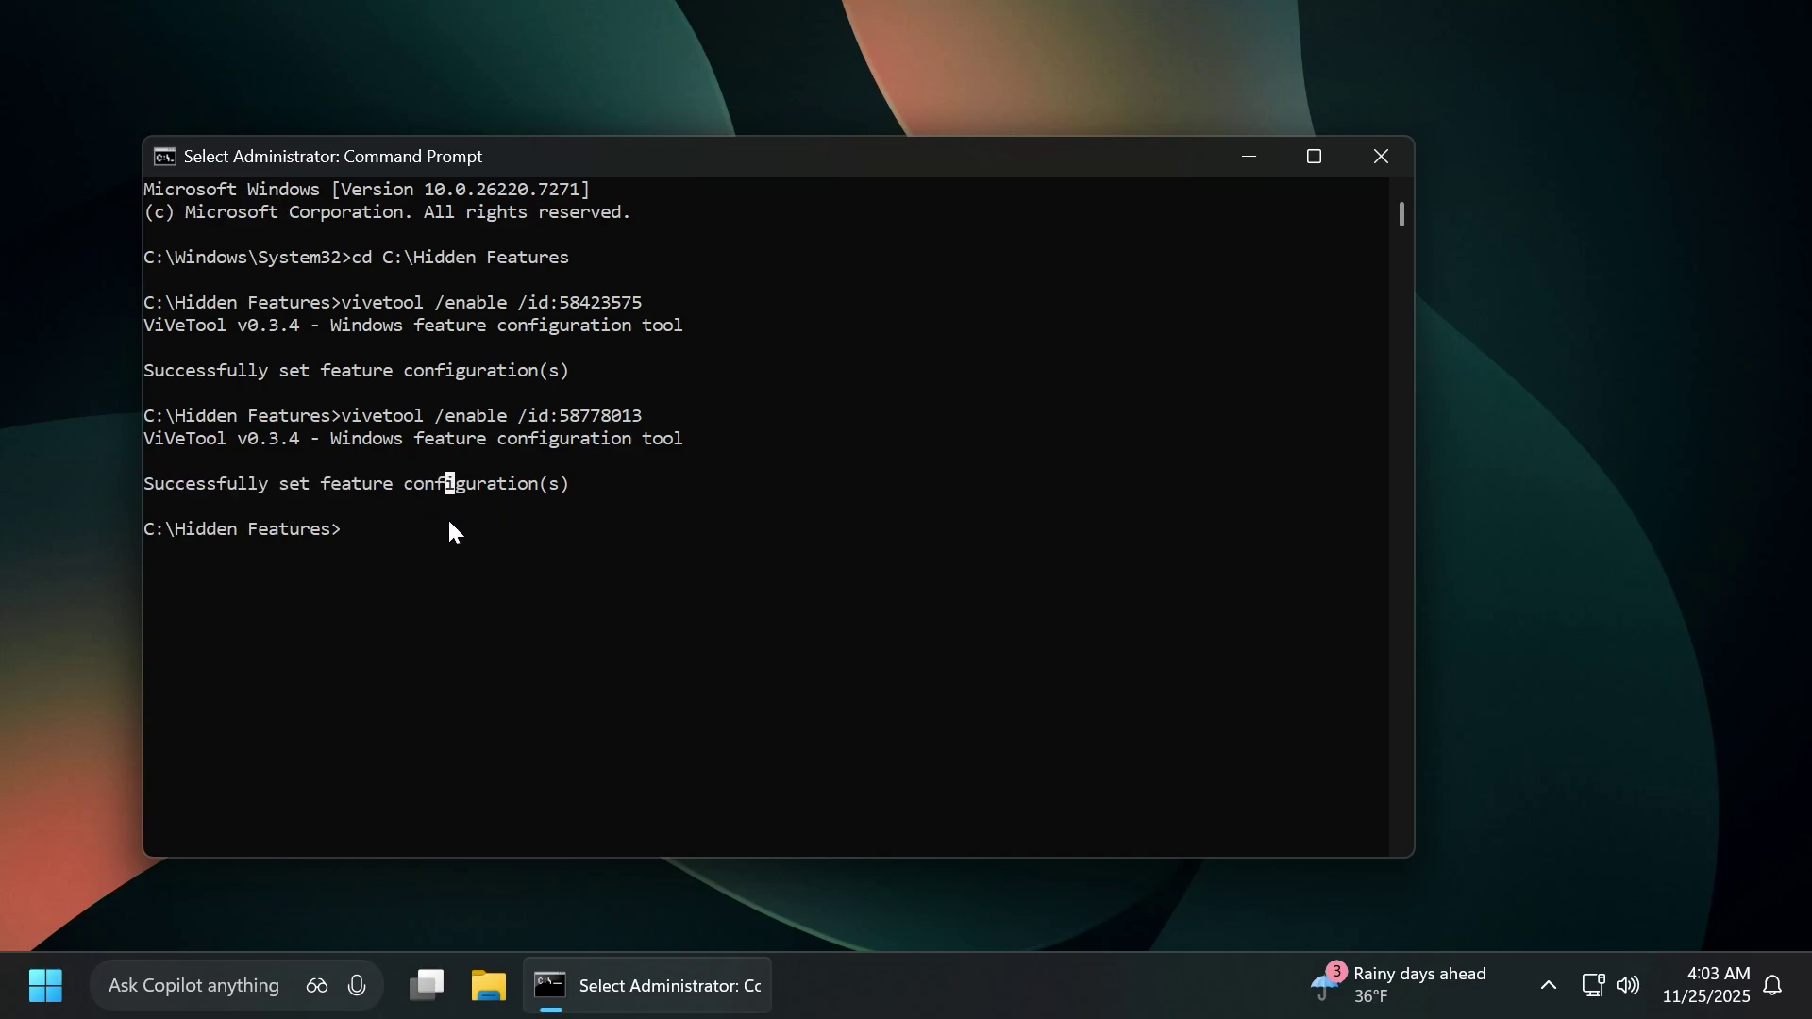
key(Up)
key(BackSpace)
key(BackSpace)
key(BackSpace)
key(BackSpace)
key(BackSpace)
key(BackSpace)
key(BackSpace)
key(BackSpace)
text(55324166,59673297)
key(Return)
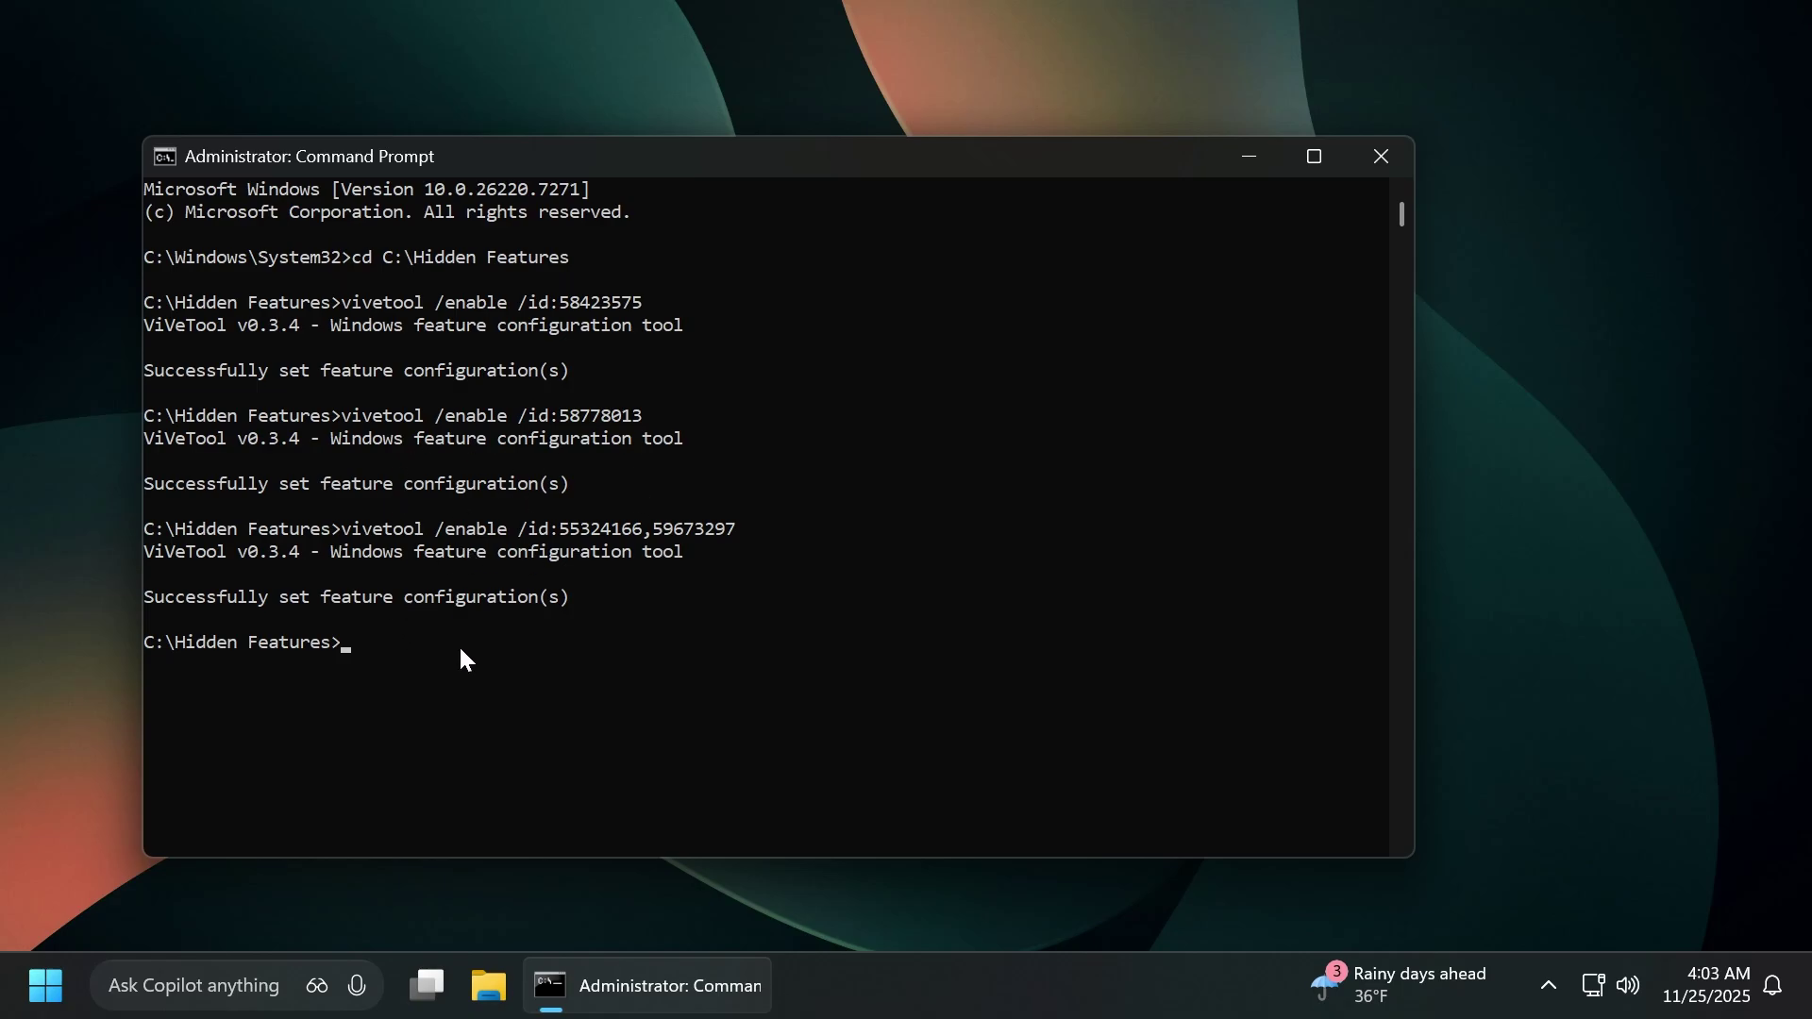
- Close Command Prompt and show the Downloads folder in File Explorer
click(1393, 159)
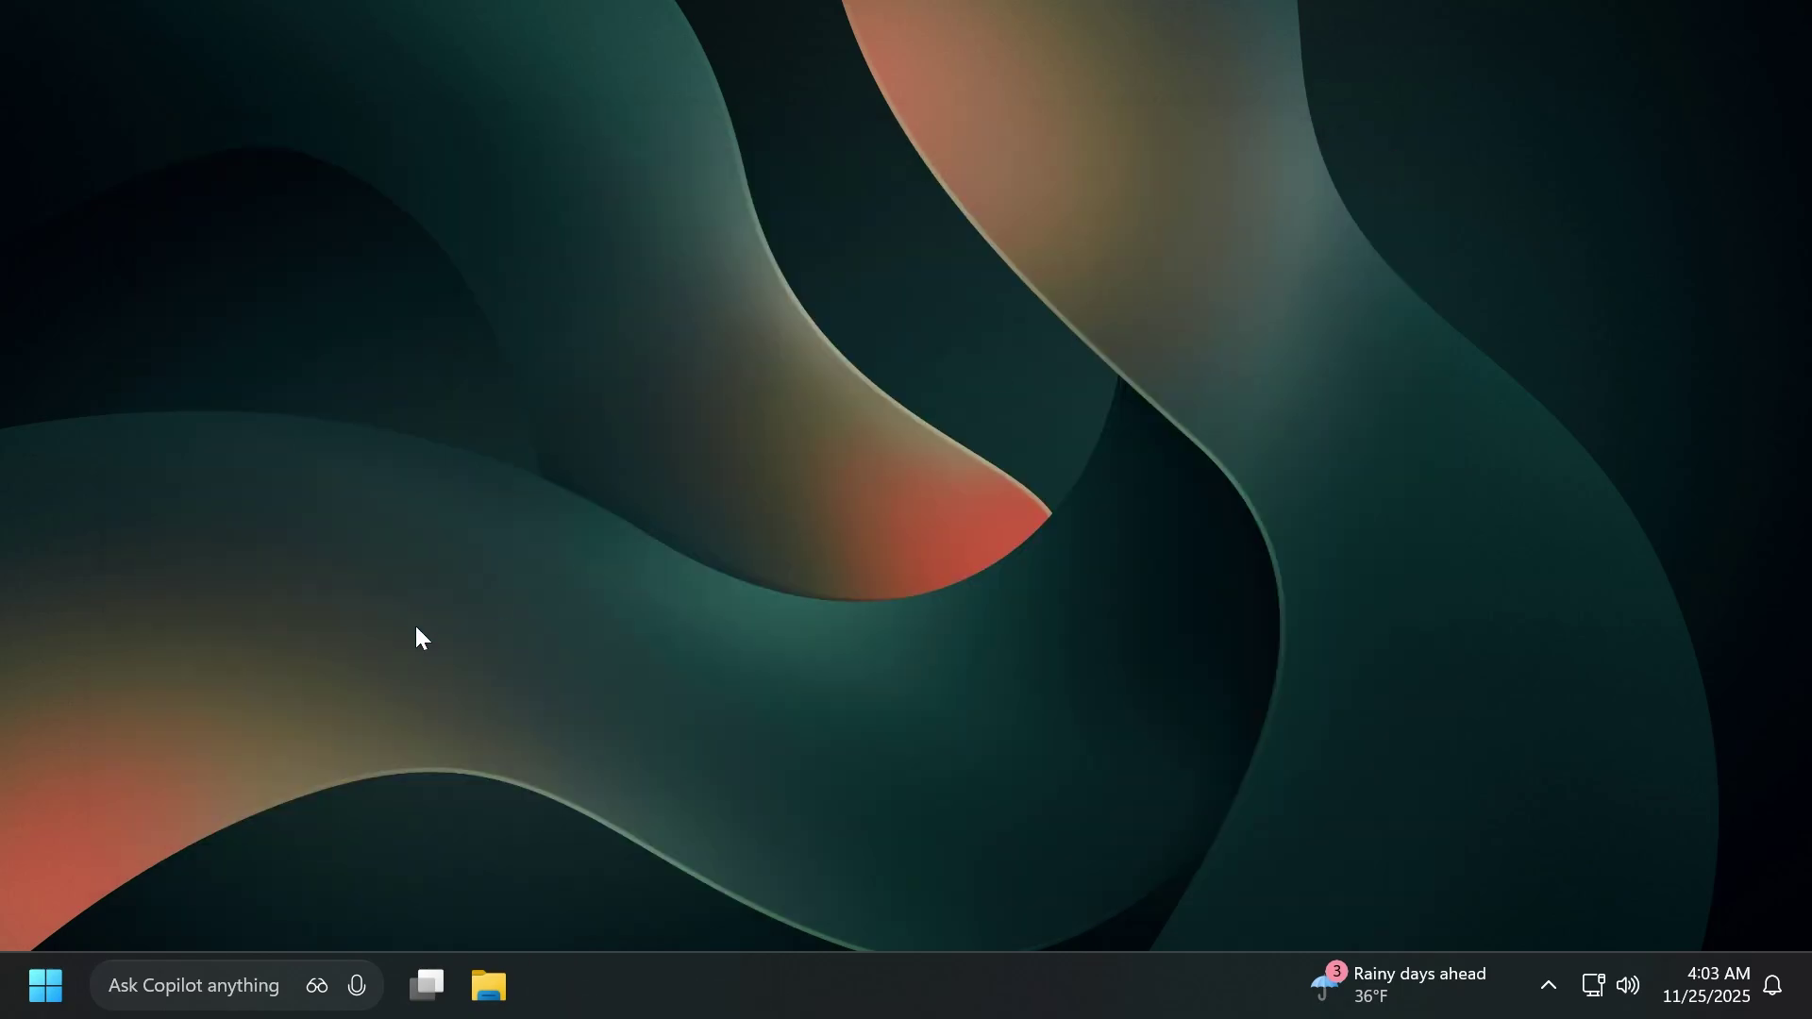
right_click(46, 985)
mouse_move(191, 863)
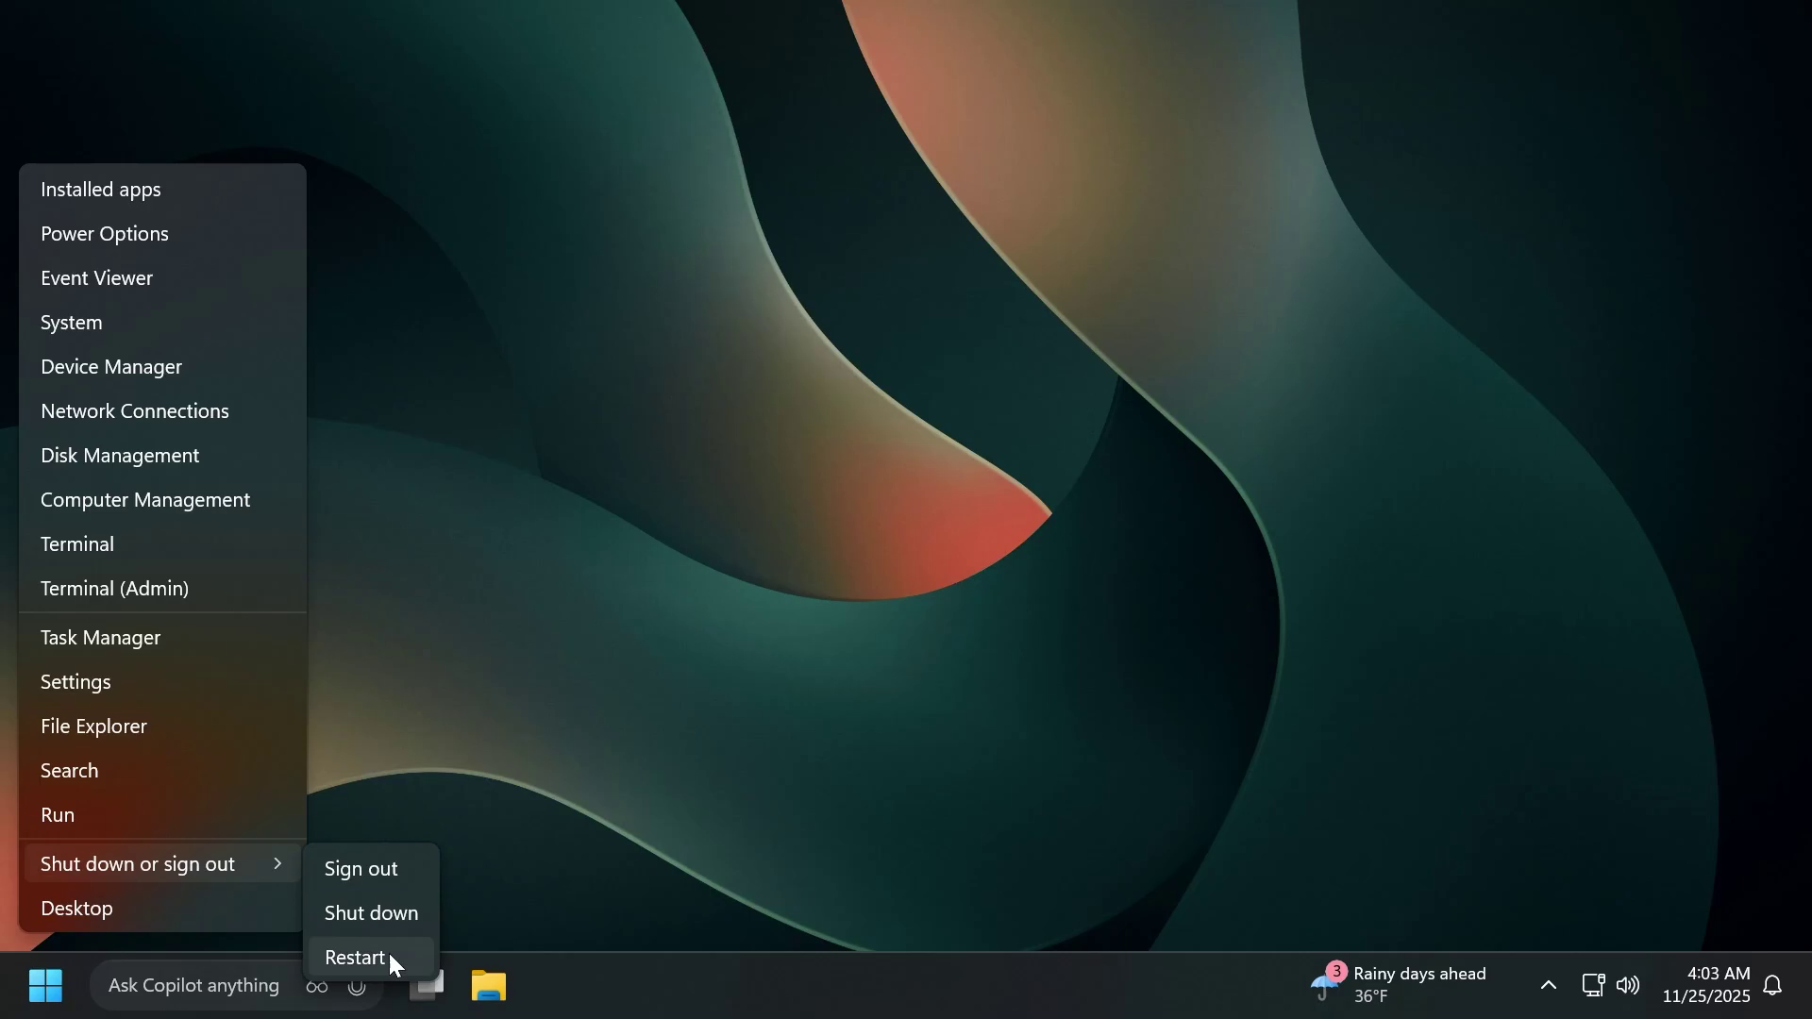
click(592, 651)
click(581, 972)
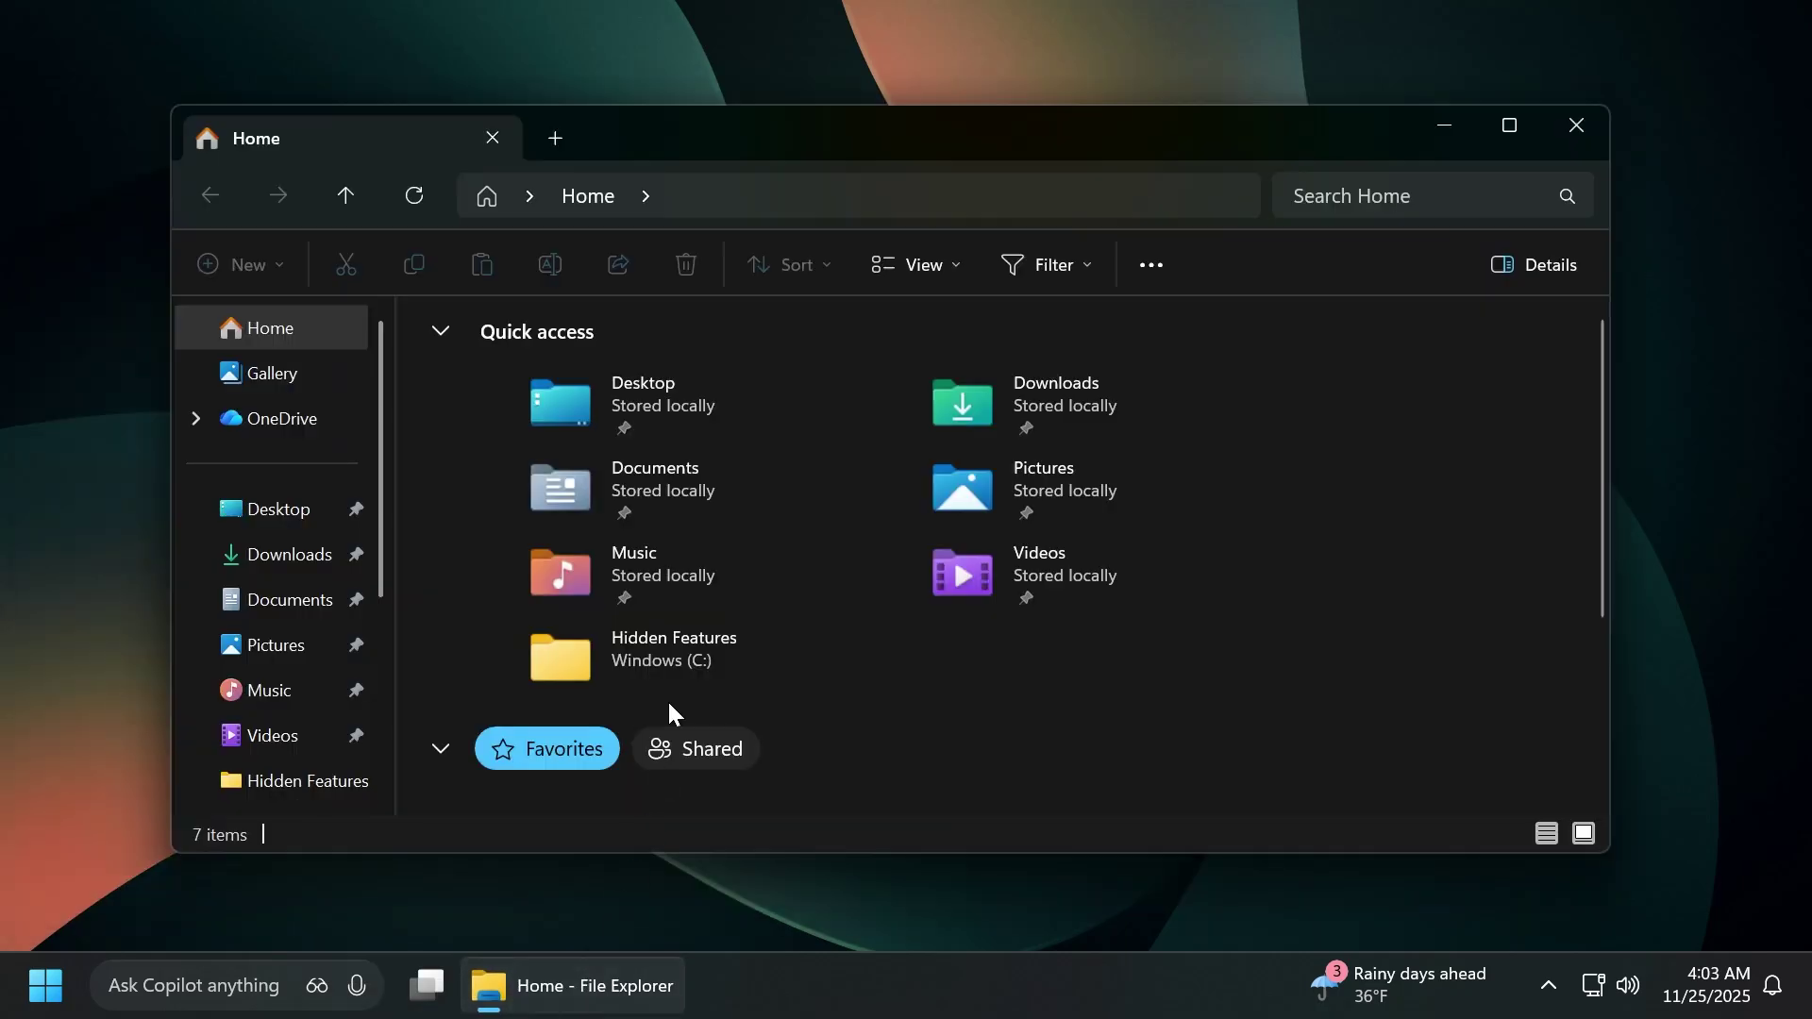
drag(789, 141, 768, 134)
click(248, 549)
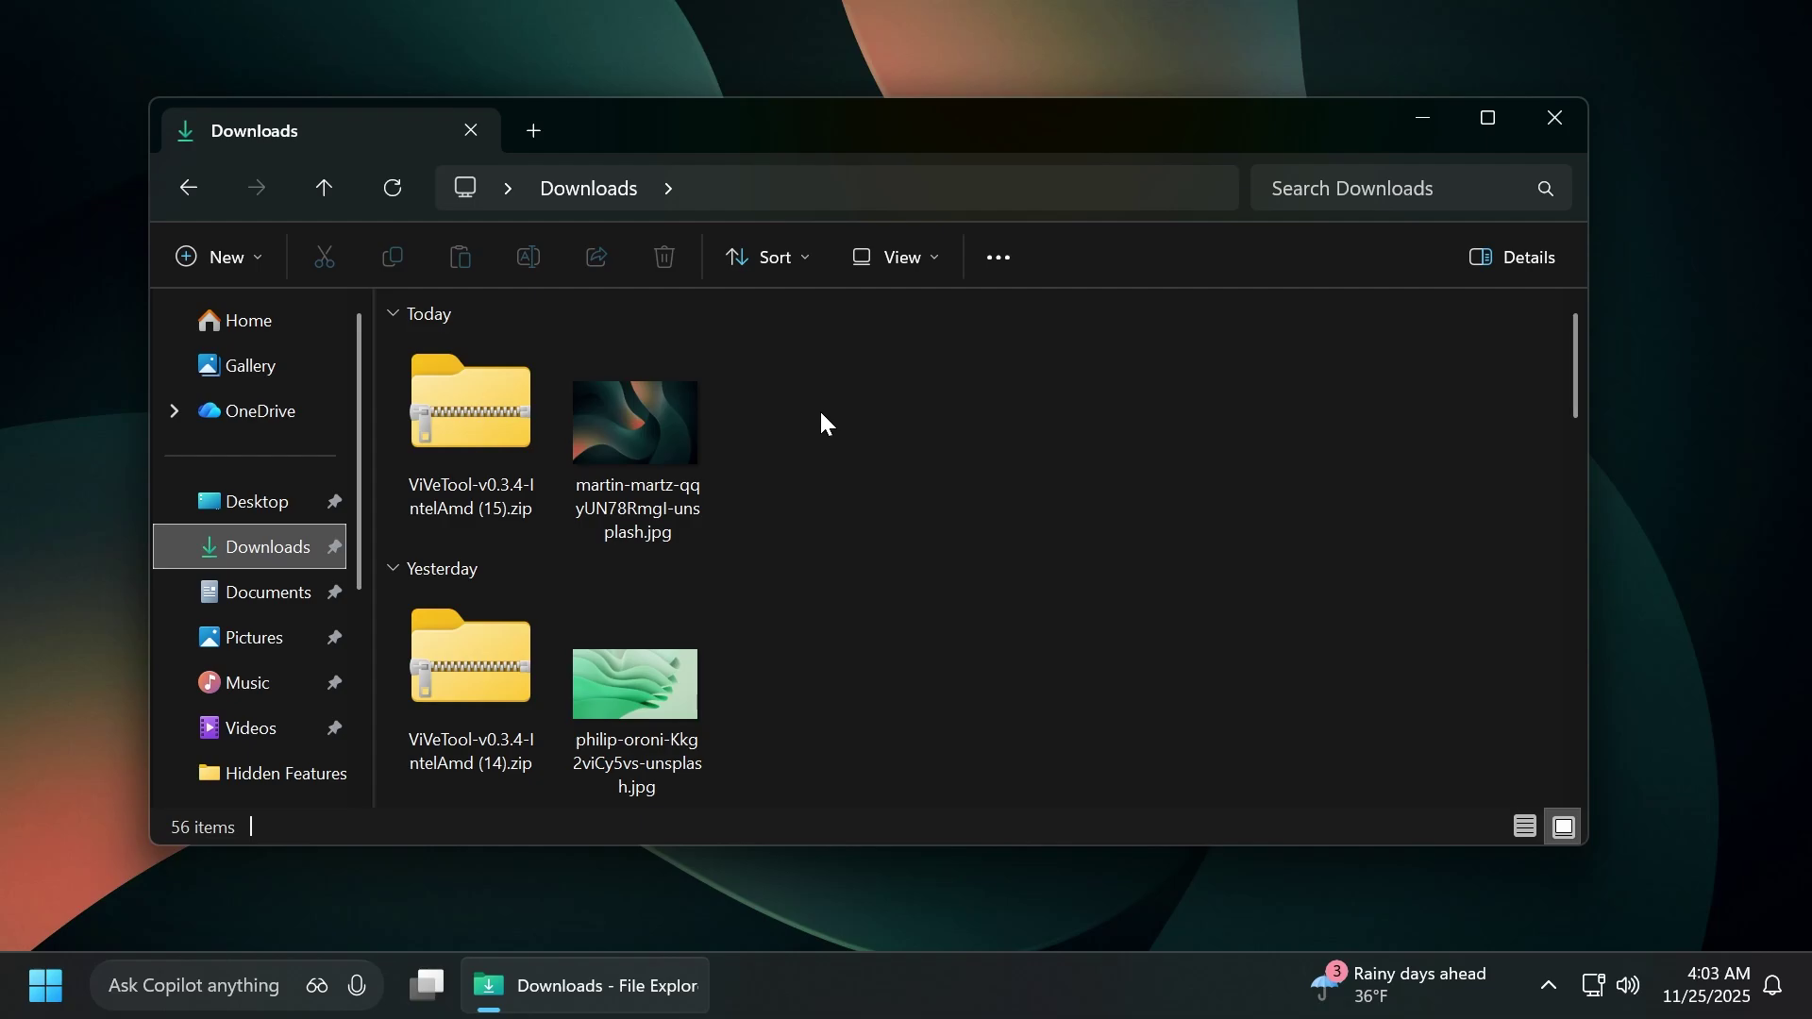
right_click(630, 422)
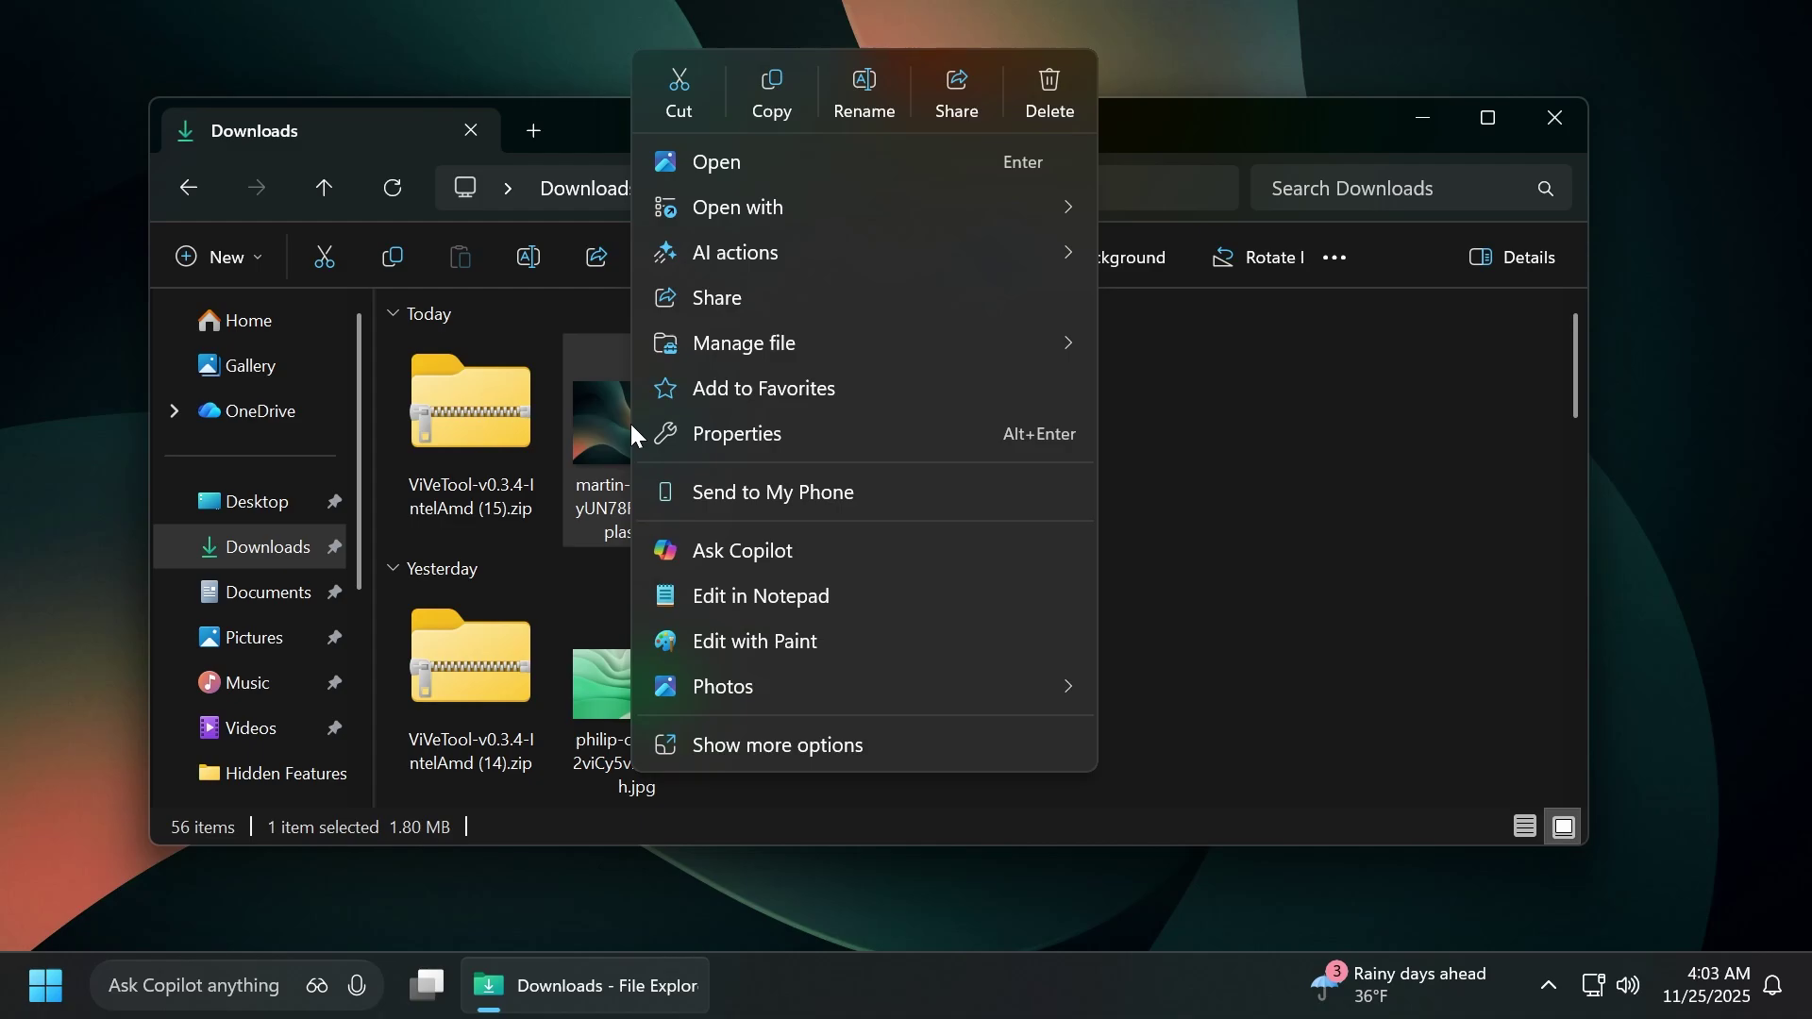
mouse_move(725, 352)
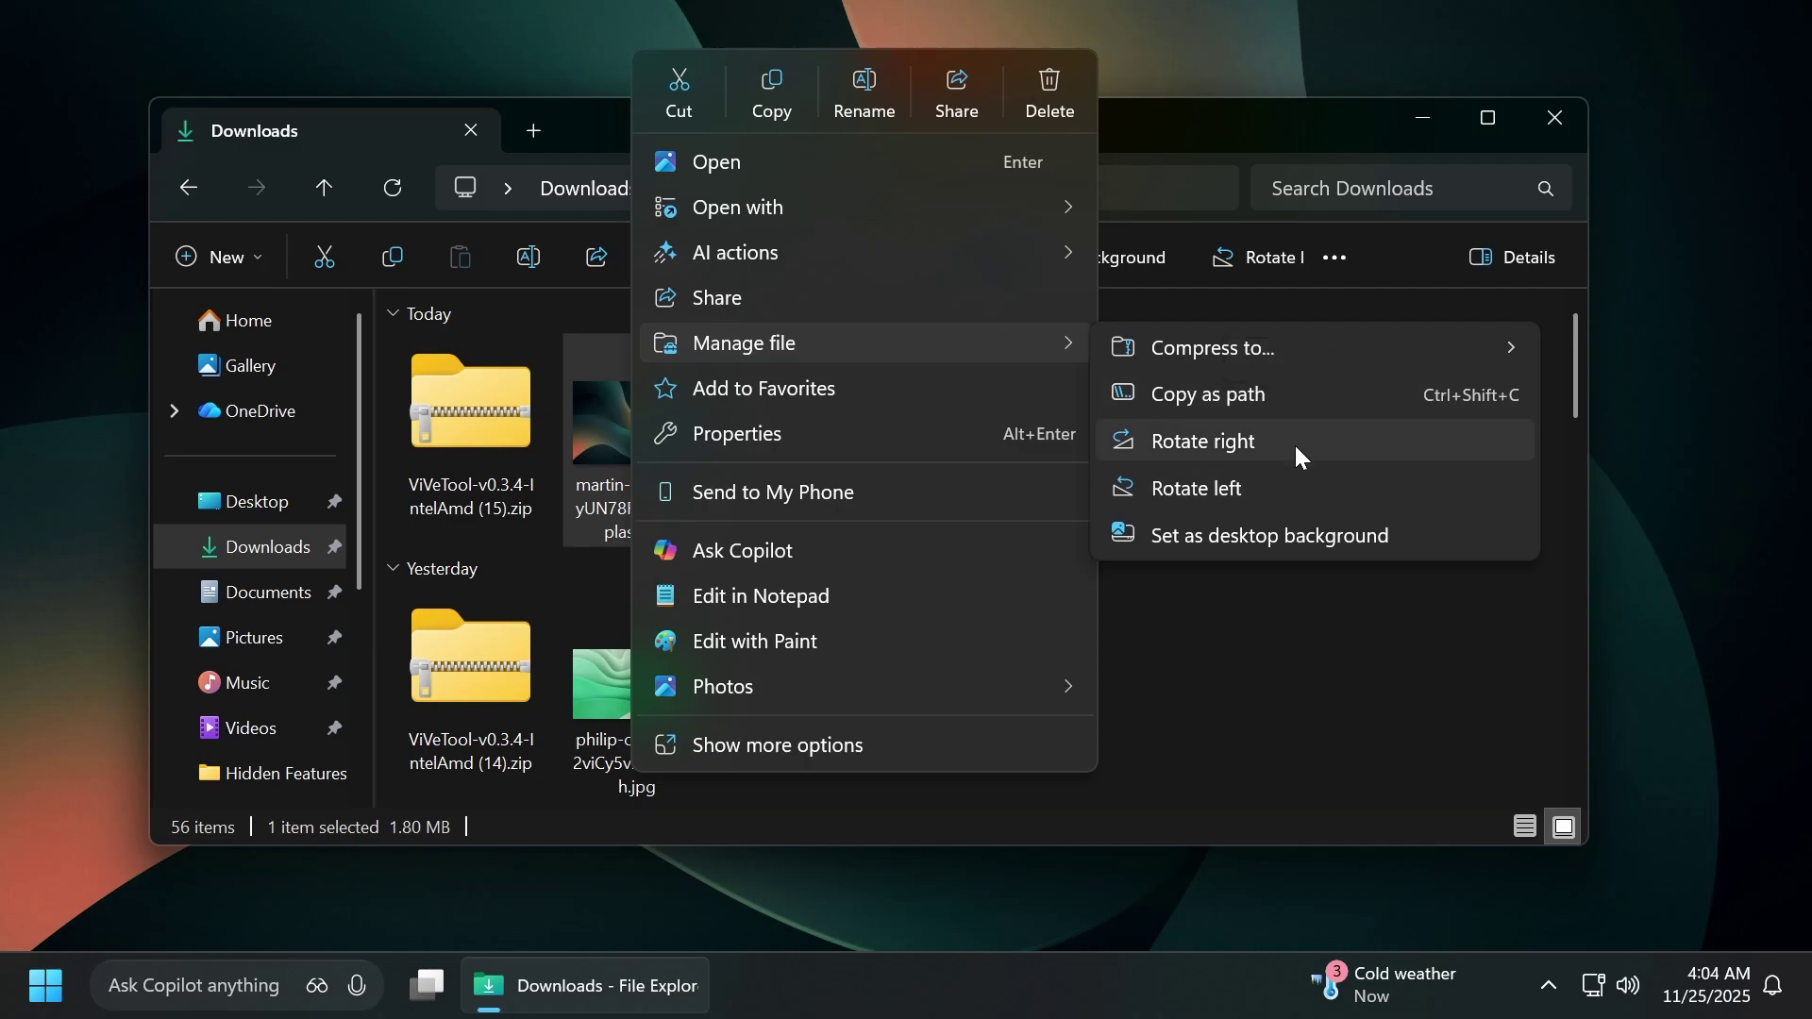
mouse_move(1225, 355)
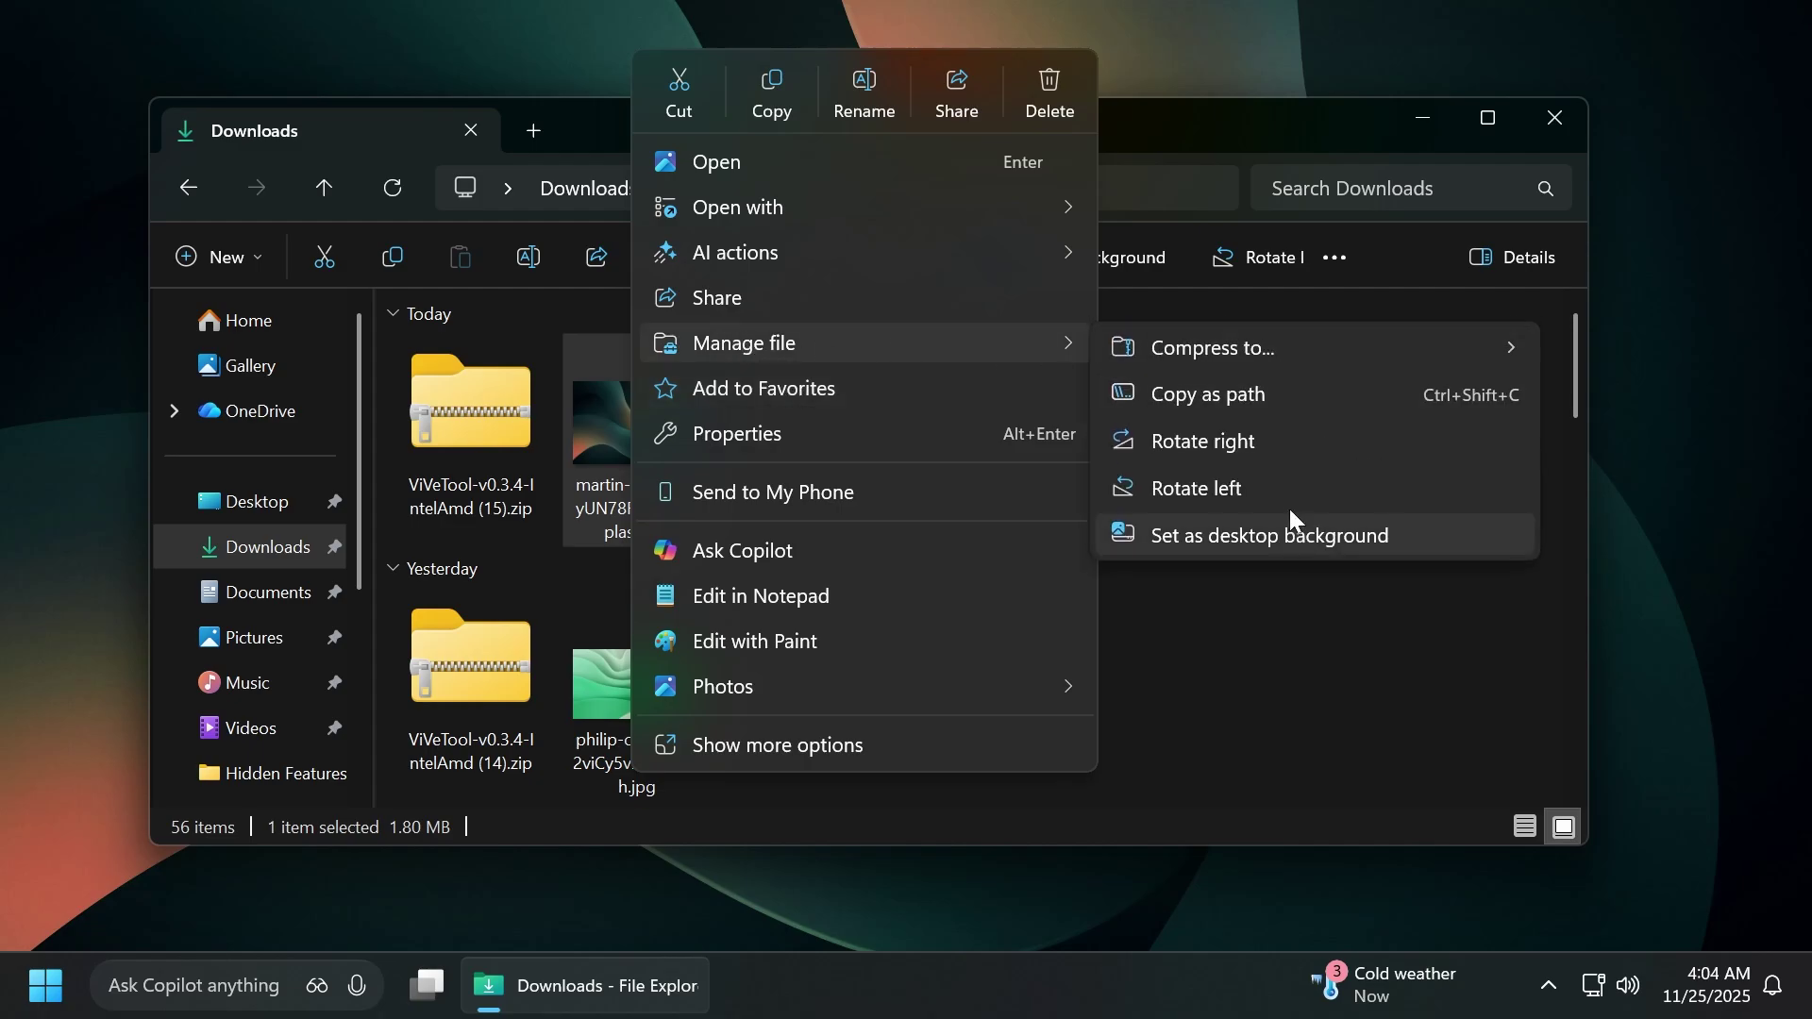
click(1221, 468)
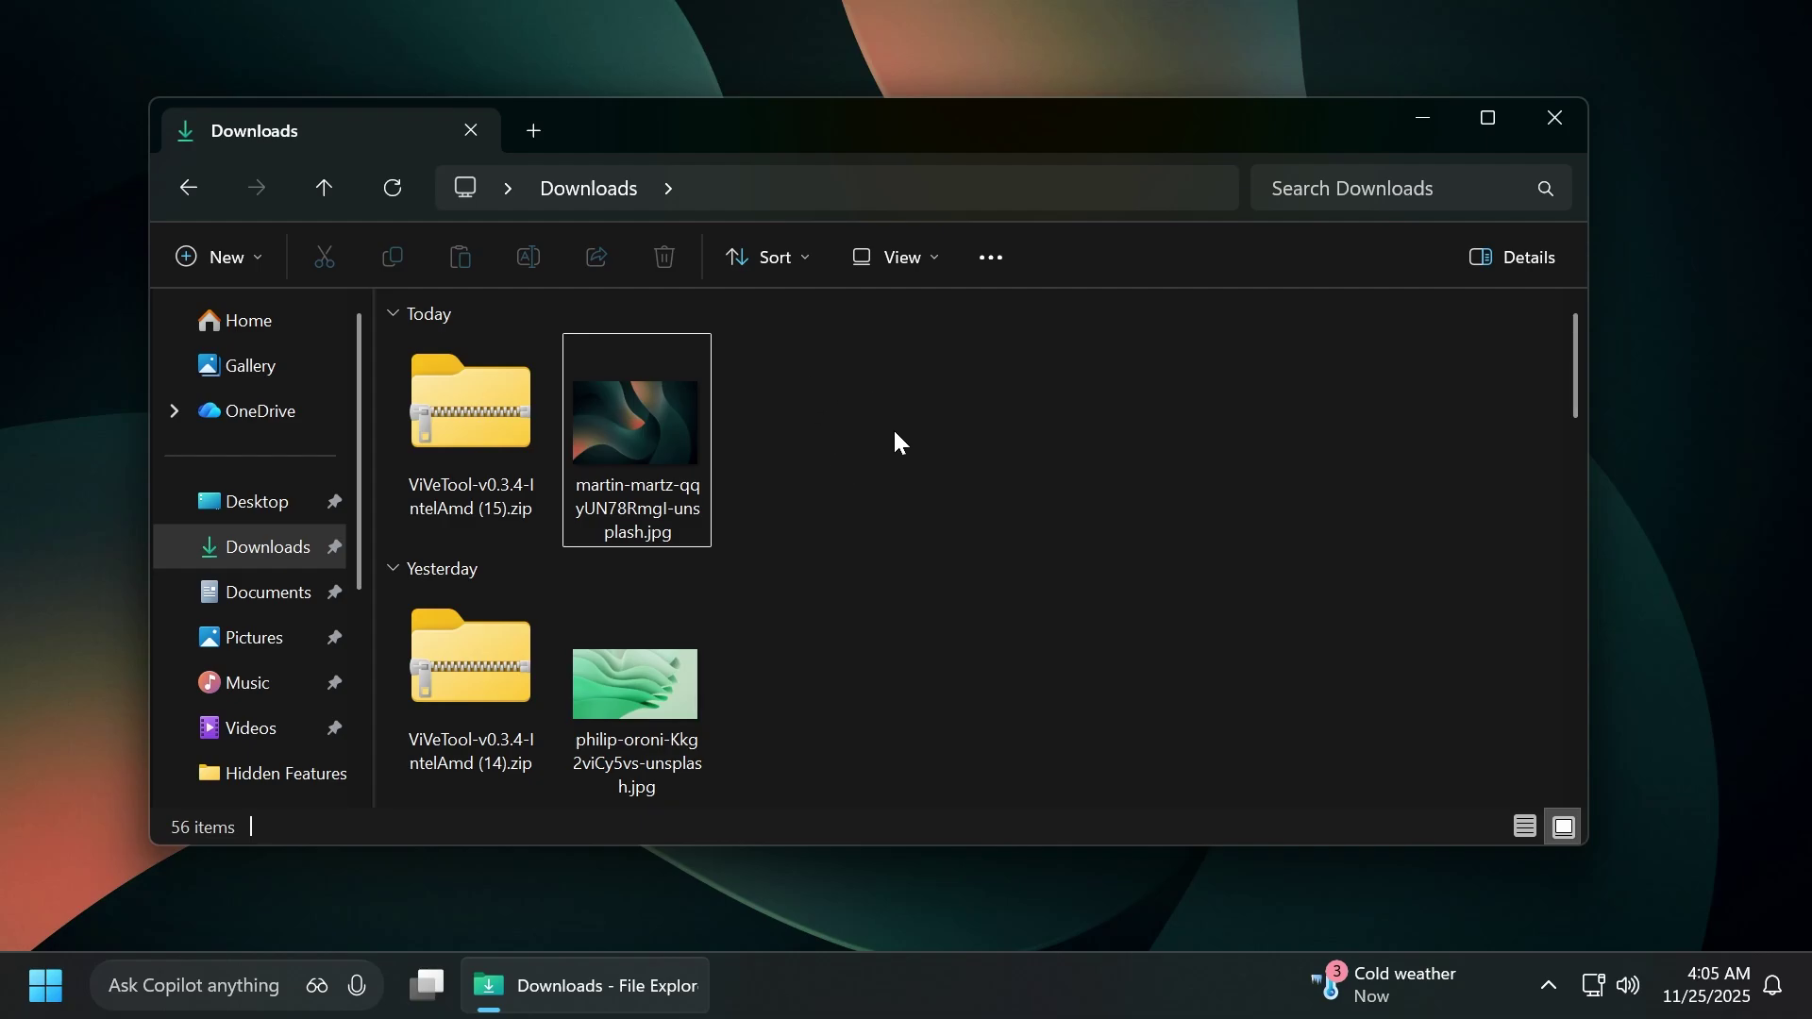
- Open Task Manager from the taskbar menu and close it again
right_click(880, 1000)
click(931, 880)
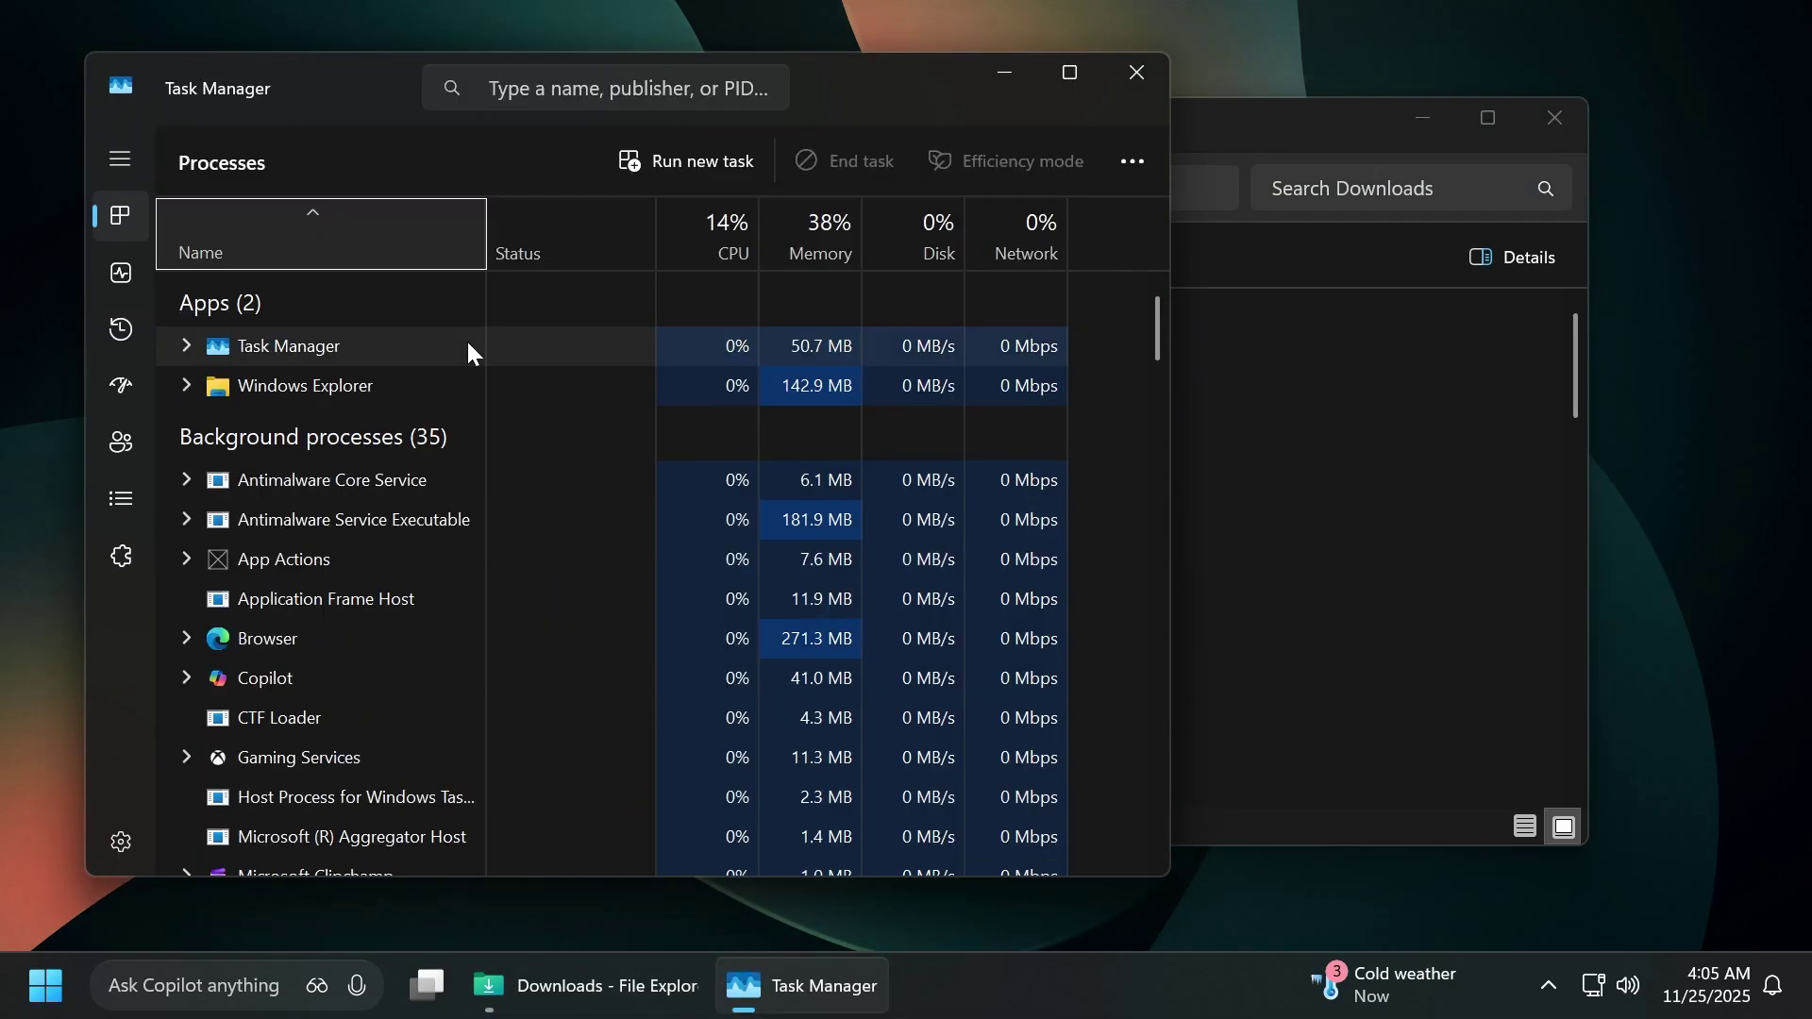
key(alt+F4)
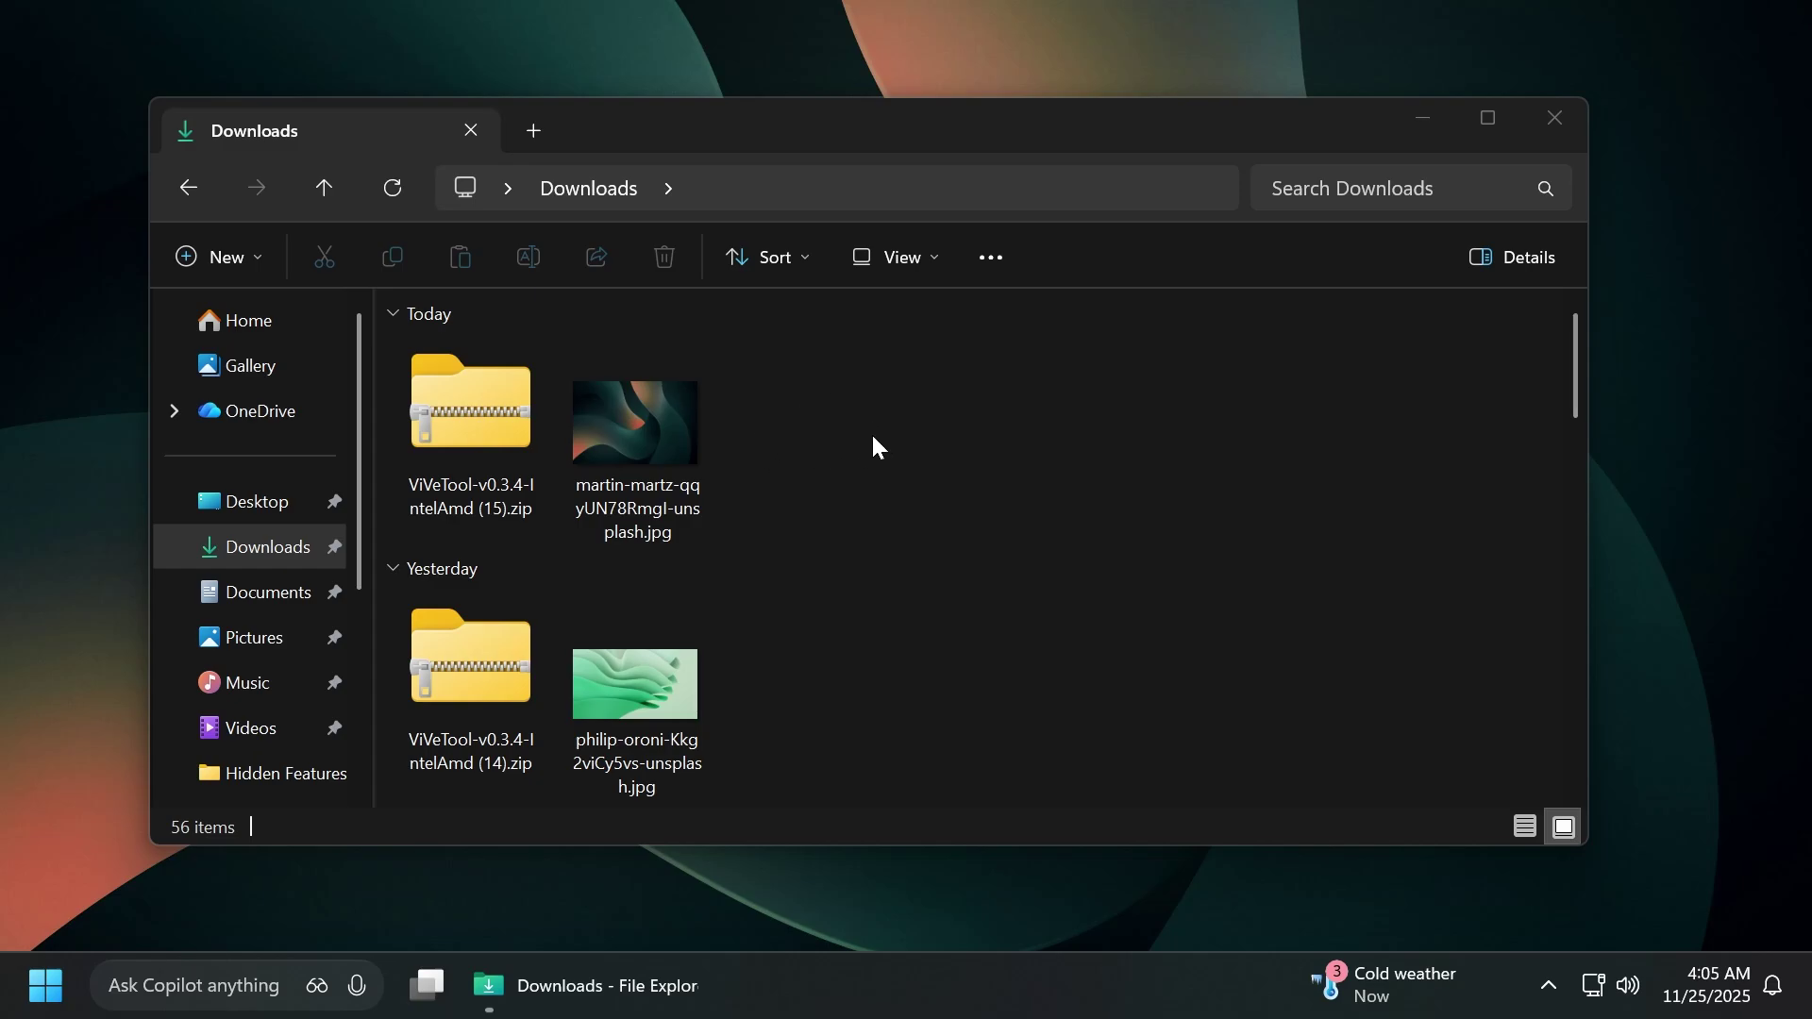
- Open Explorer's Folder Options and view the View tab's advanced settings
click(997, 267)
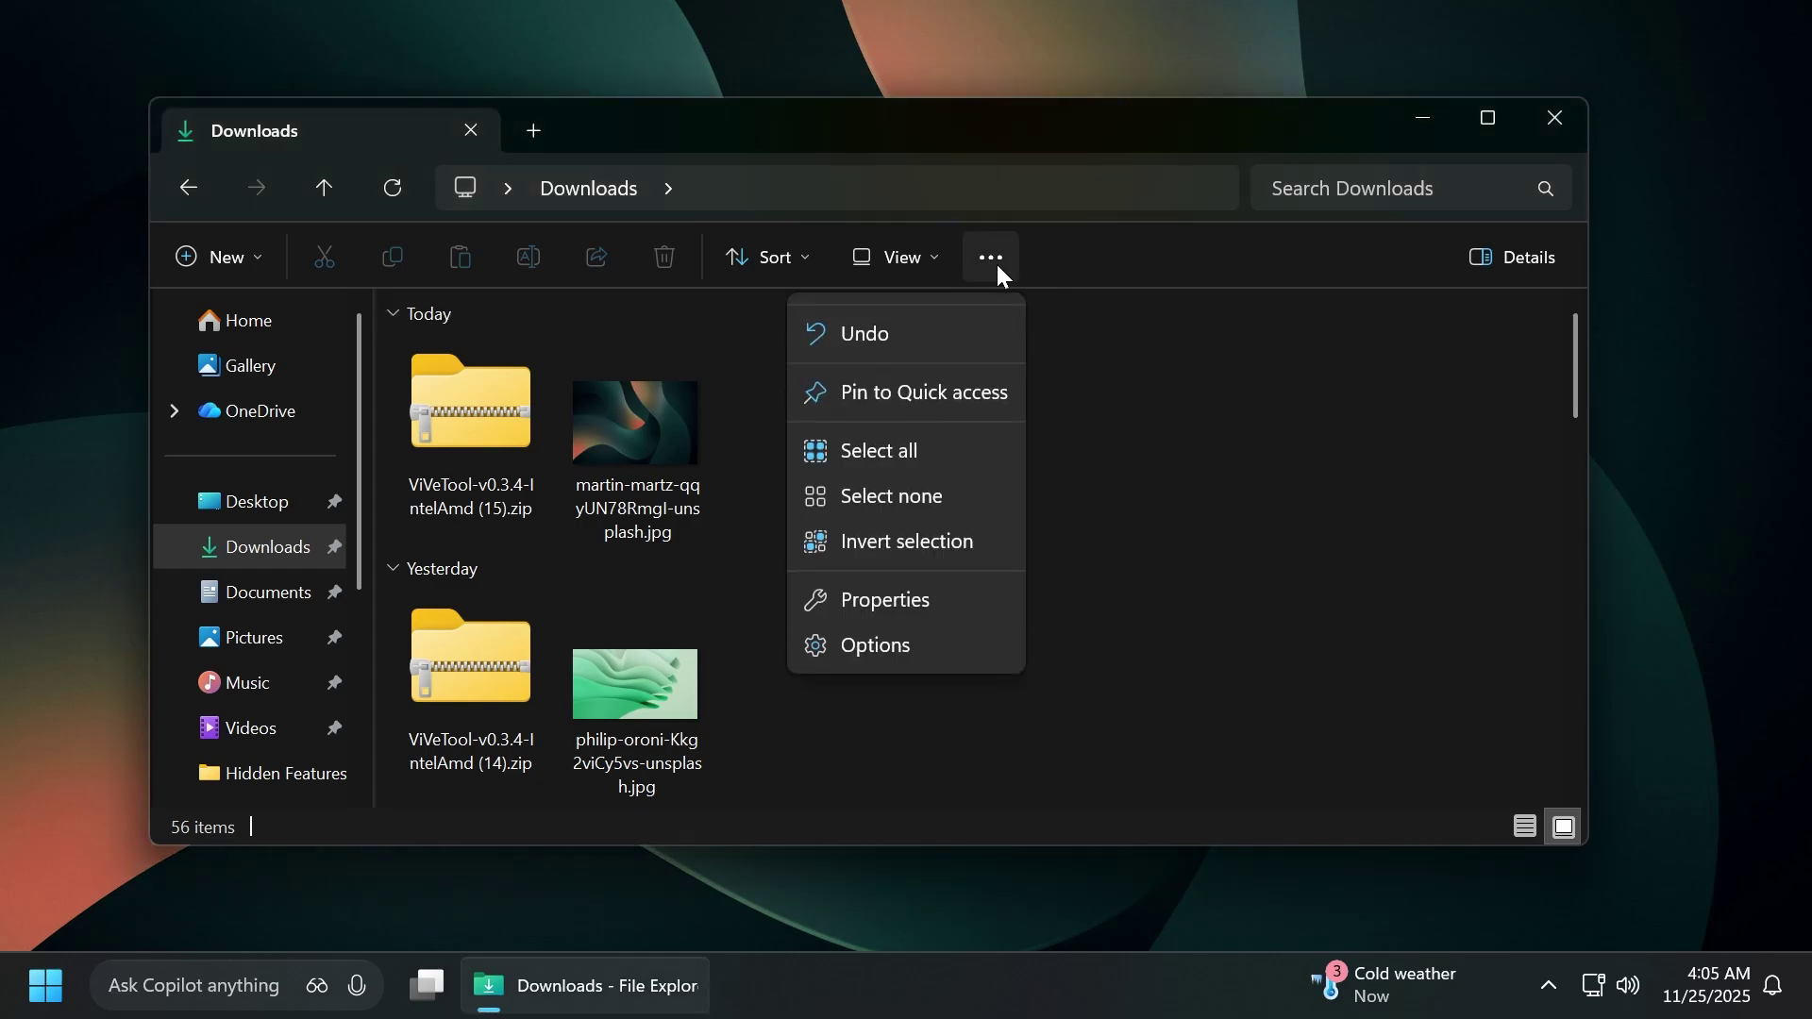
click(900, 643)
click(282, 321)
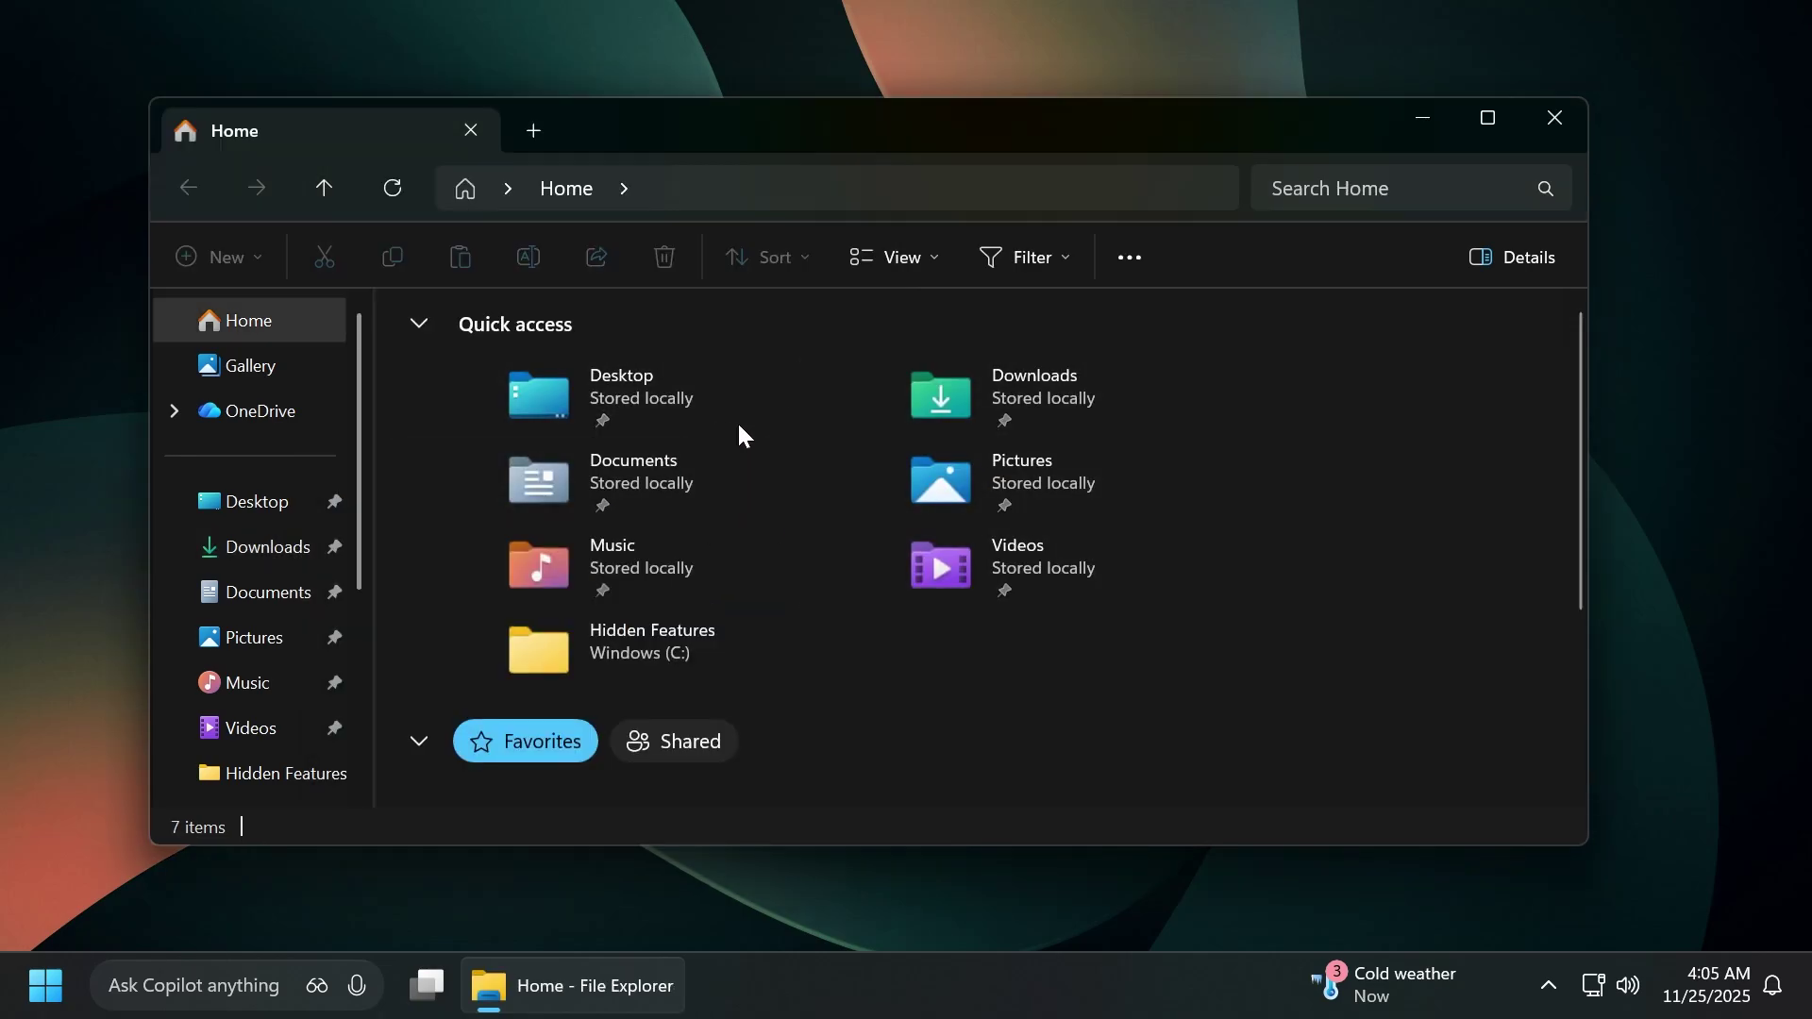
- Close File Explorer and open Settings at System > Recovery, down to Point-in-time restore
click(1564, 129)
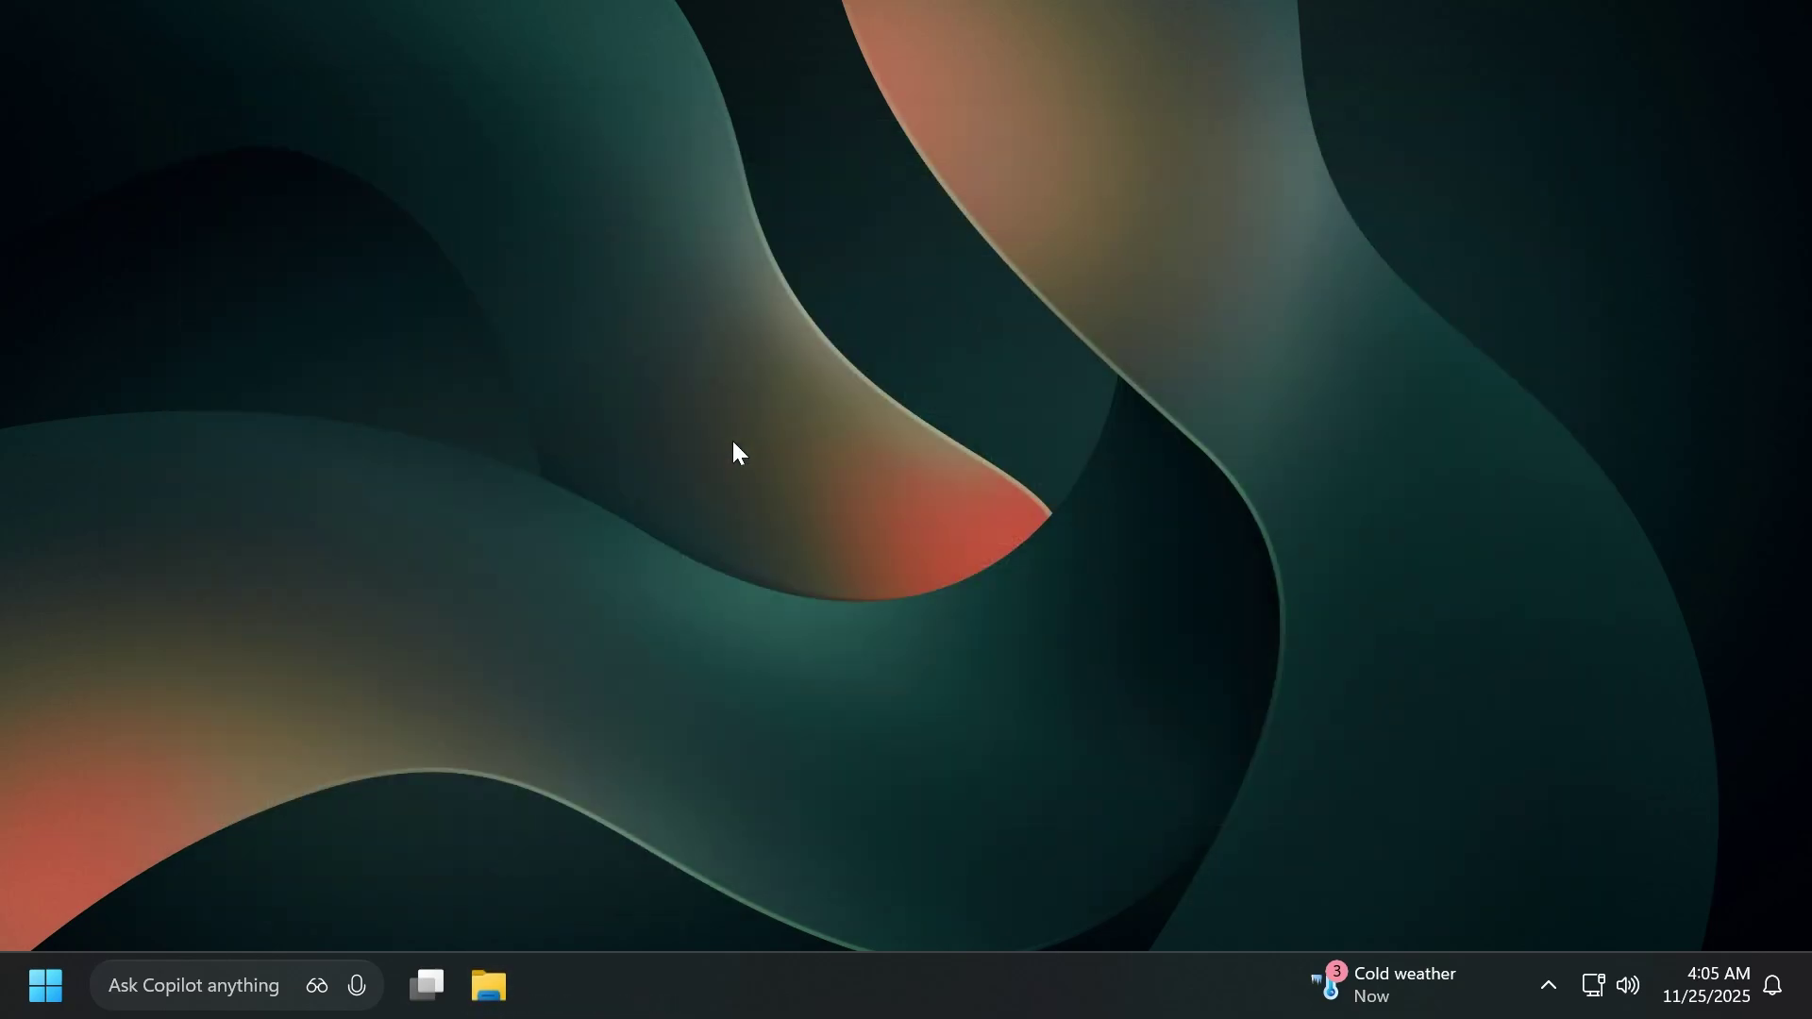
key(super+i)
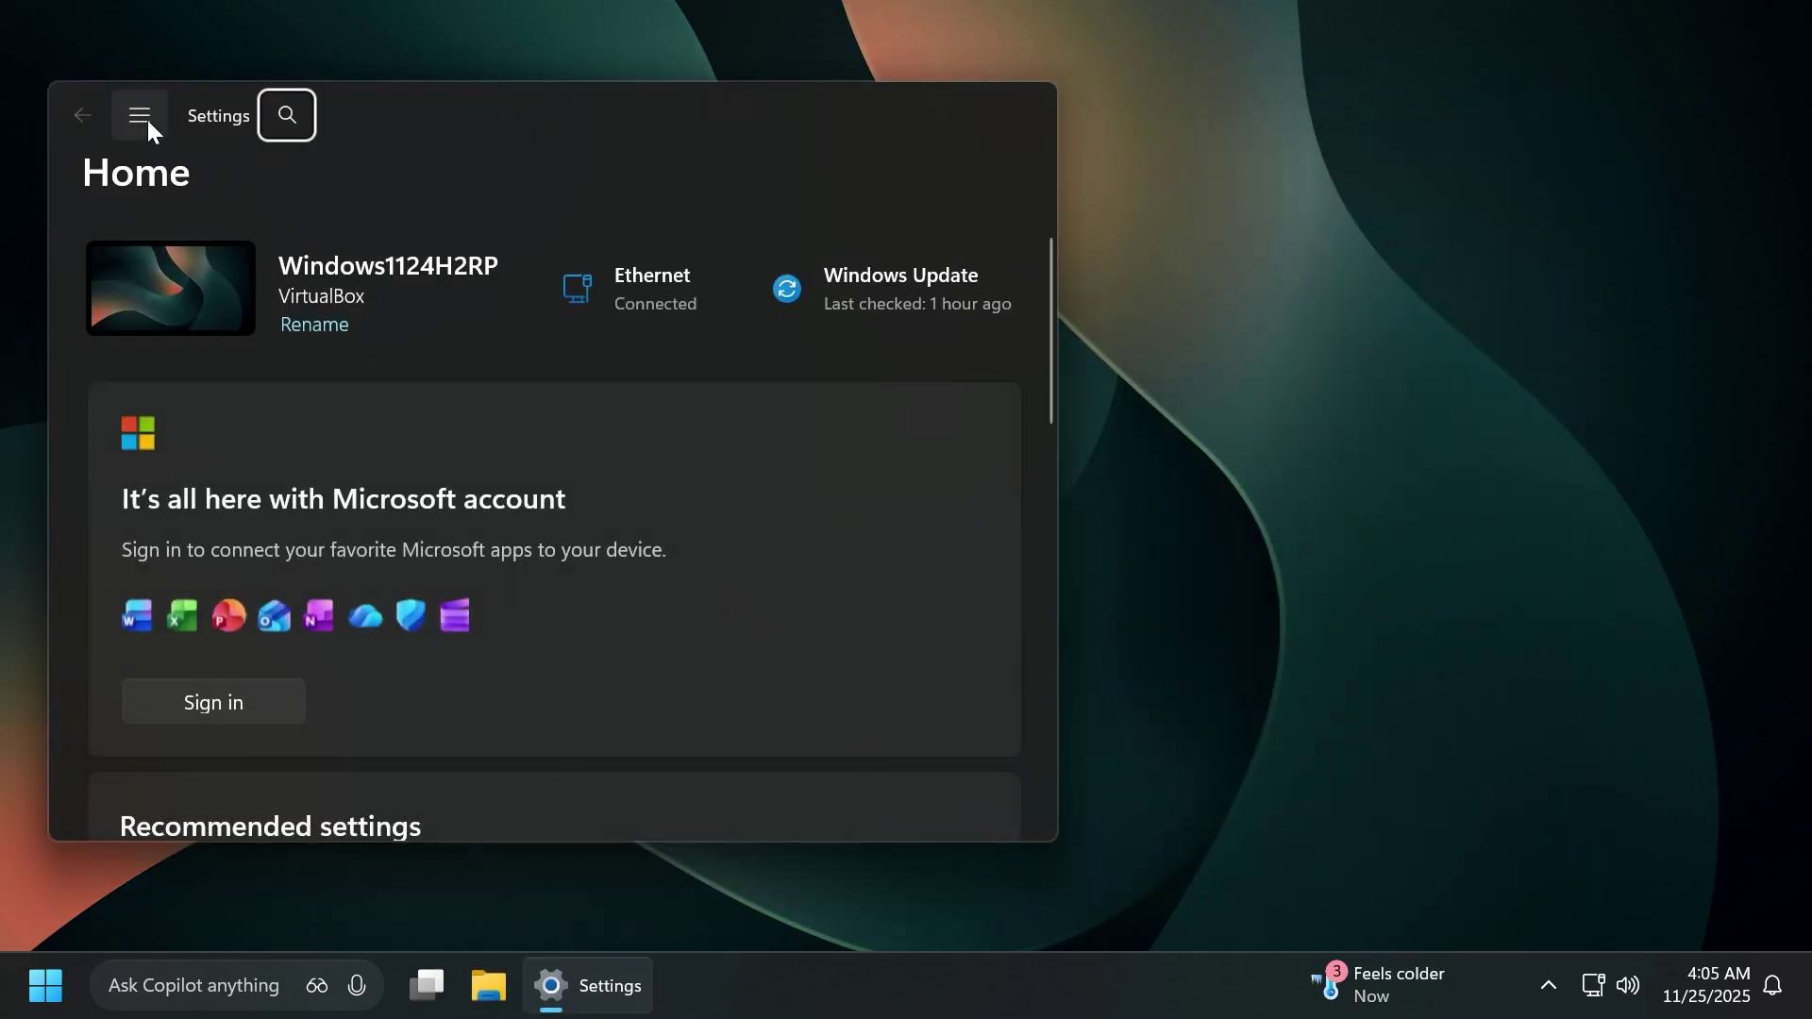
click(140, 115)
click(195, 371)
scroll(383, 422, down, 8)
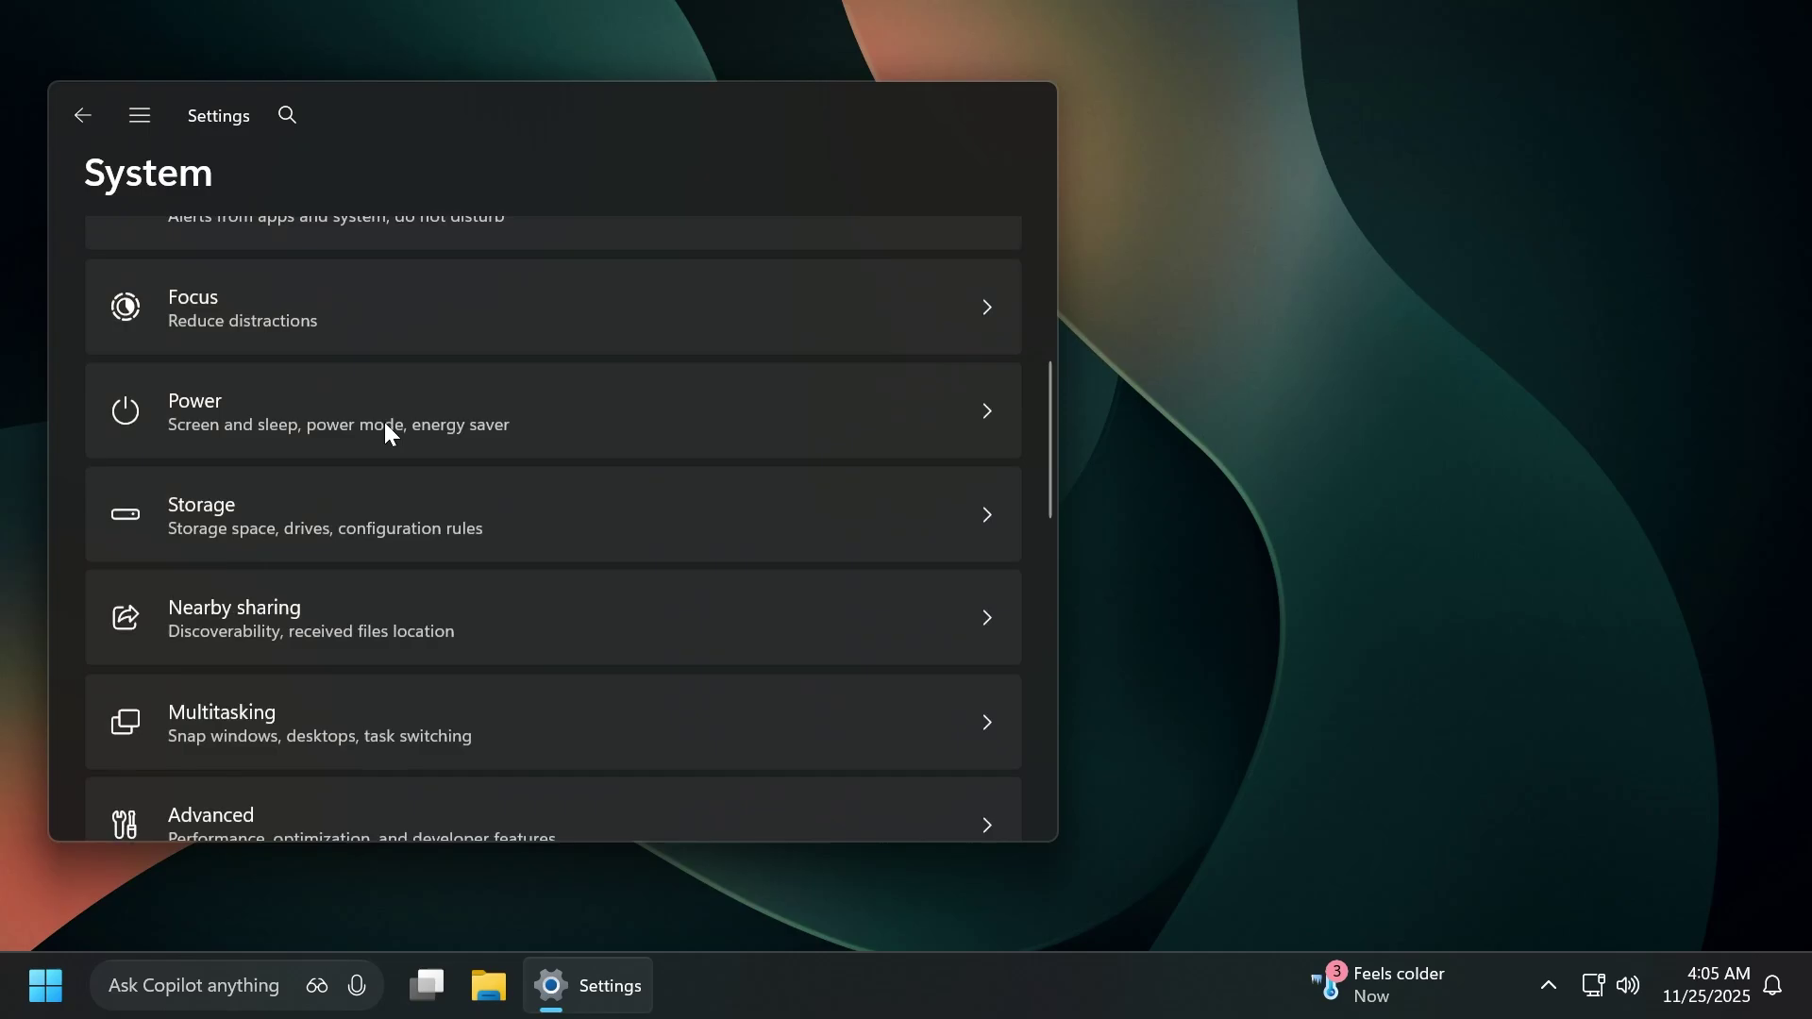
click(340, 569)
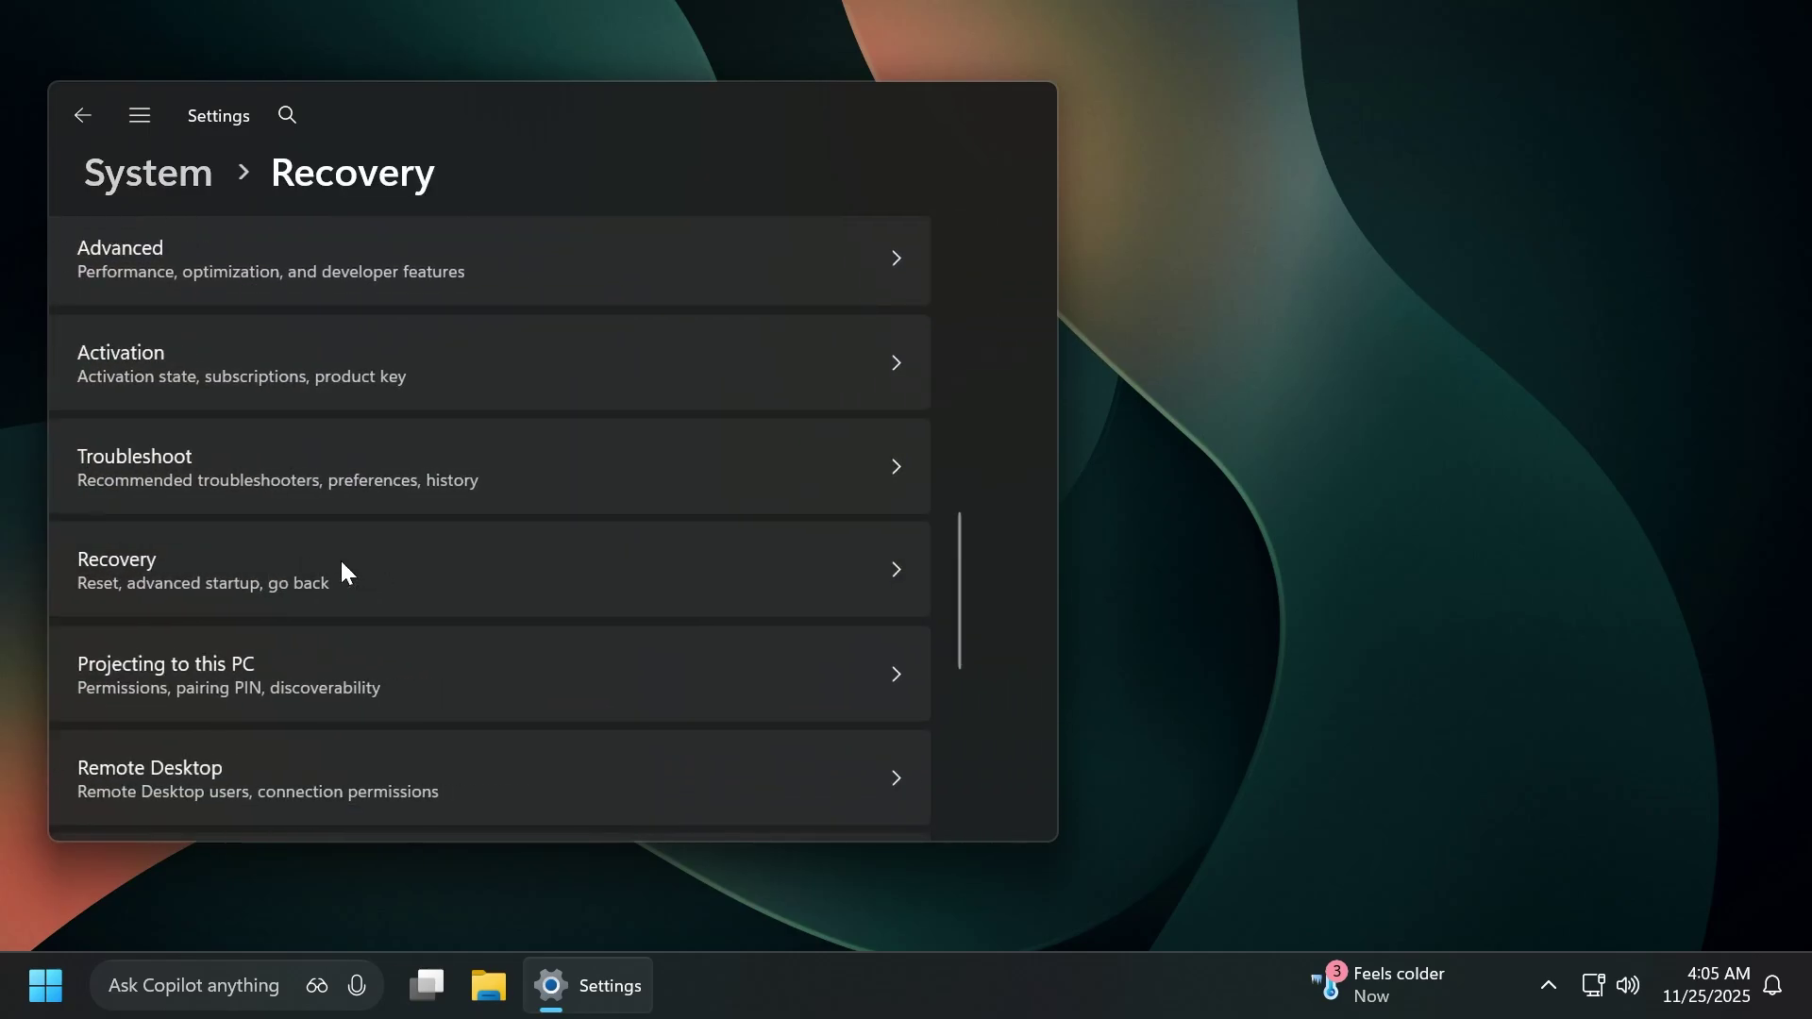
scroll(436, 478, down, 5)
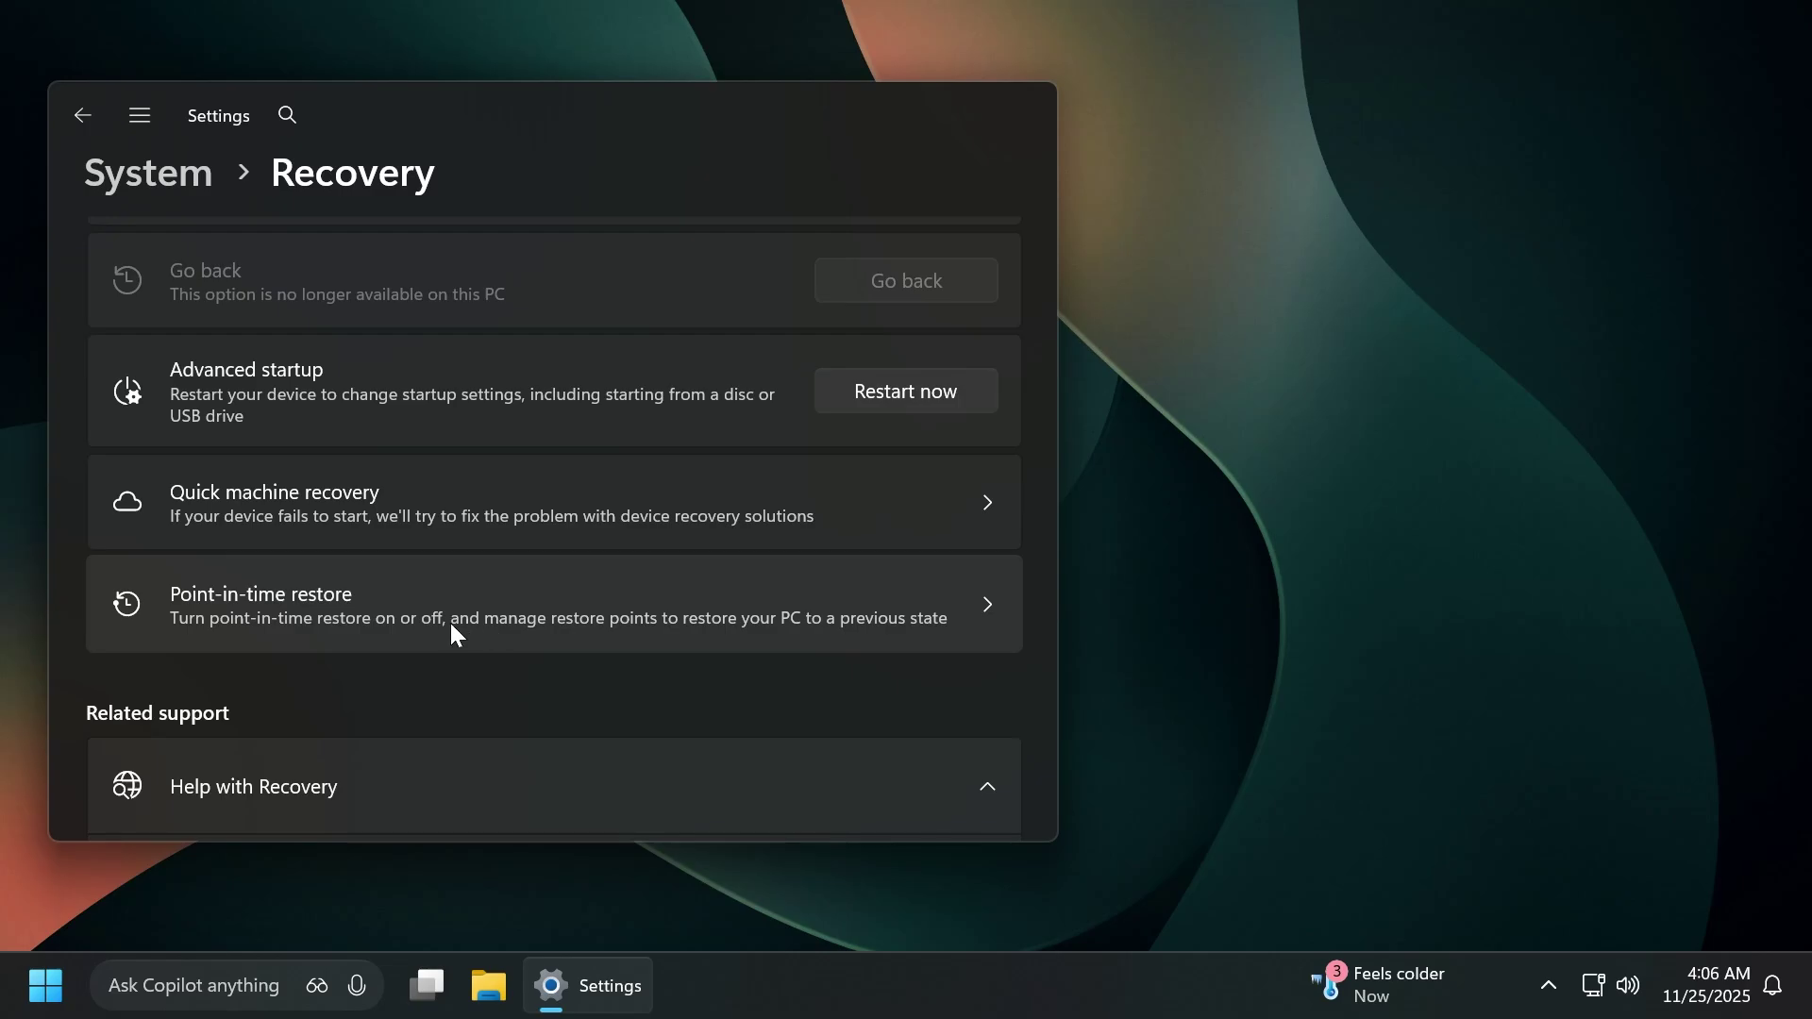
- Verify Point-in-time restore keeps 24-hour frequency and 72-hour retention, then close Settings
click(374, 618)
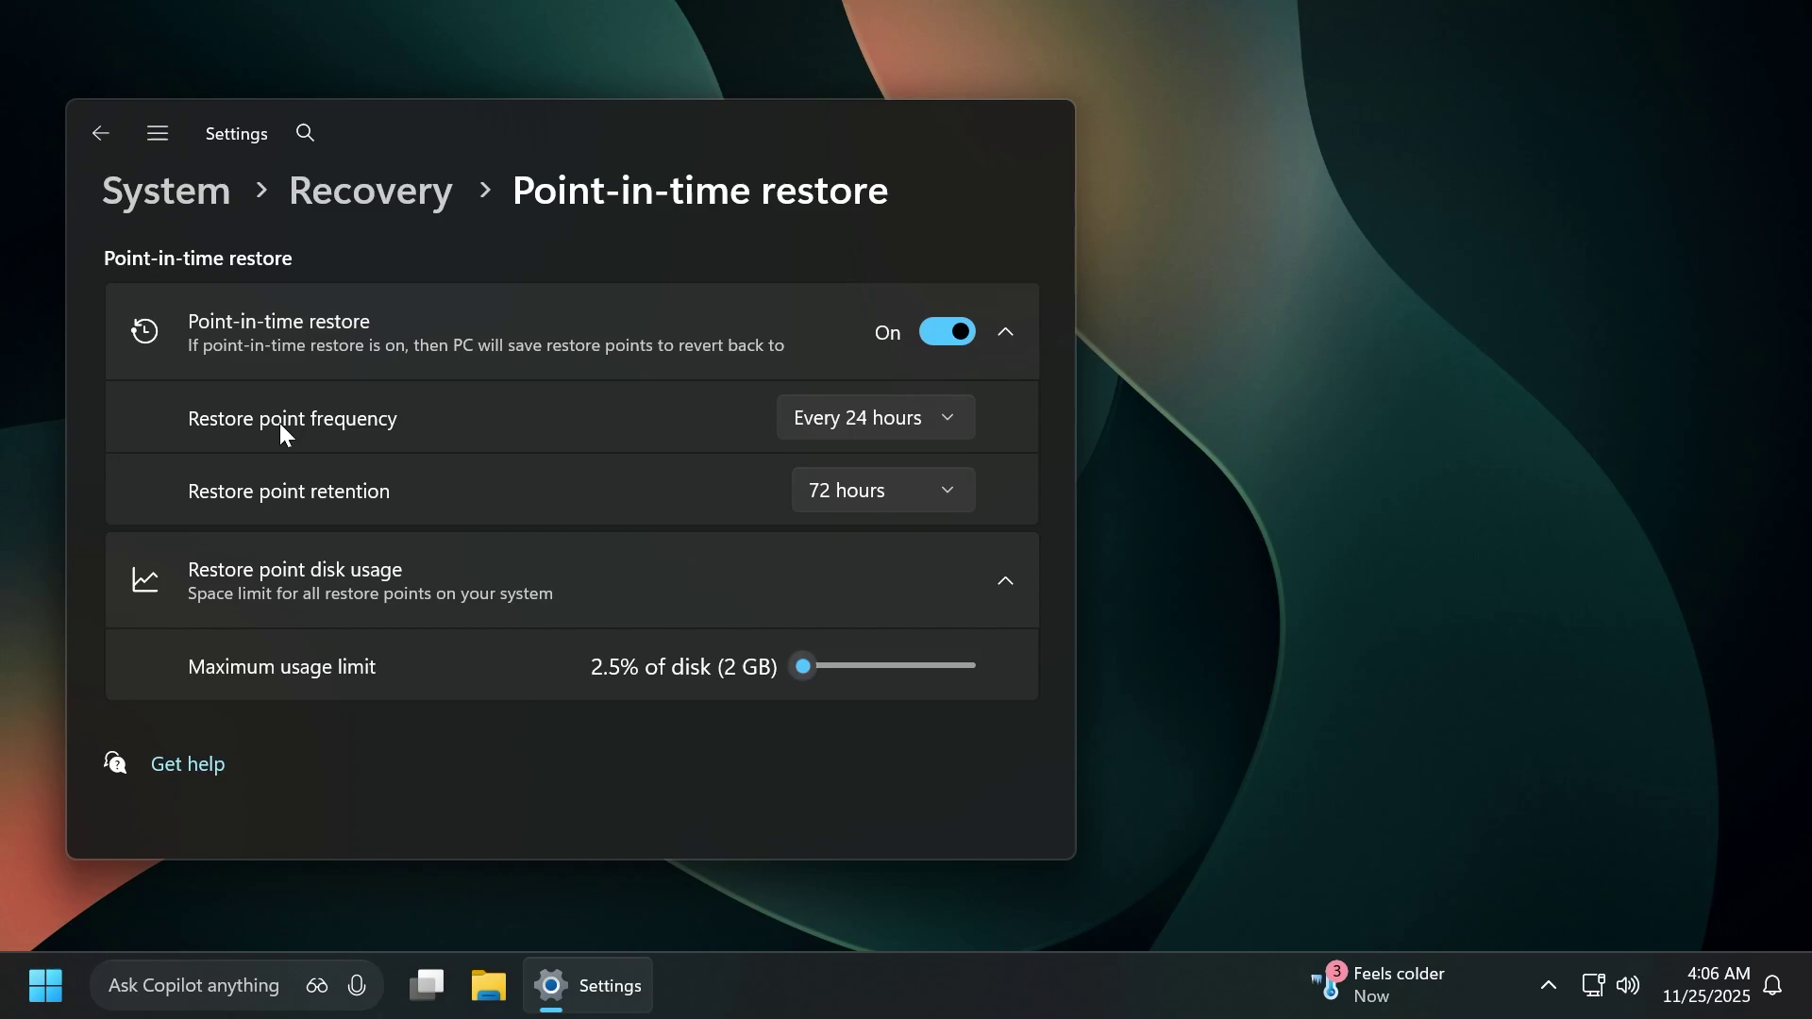
click(829, 417)
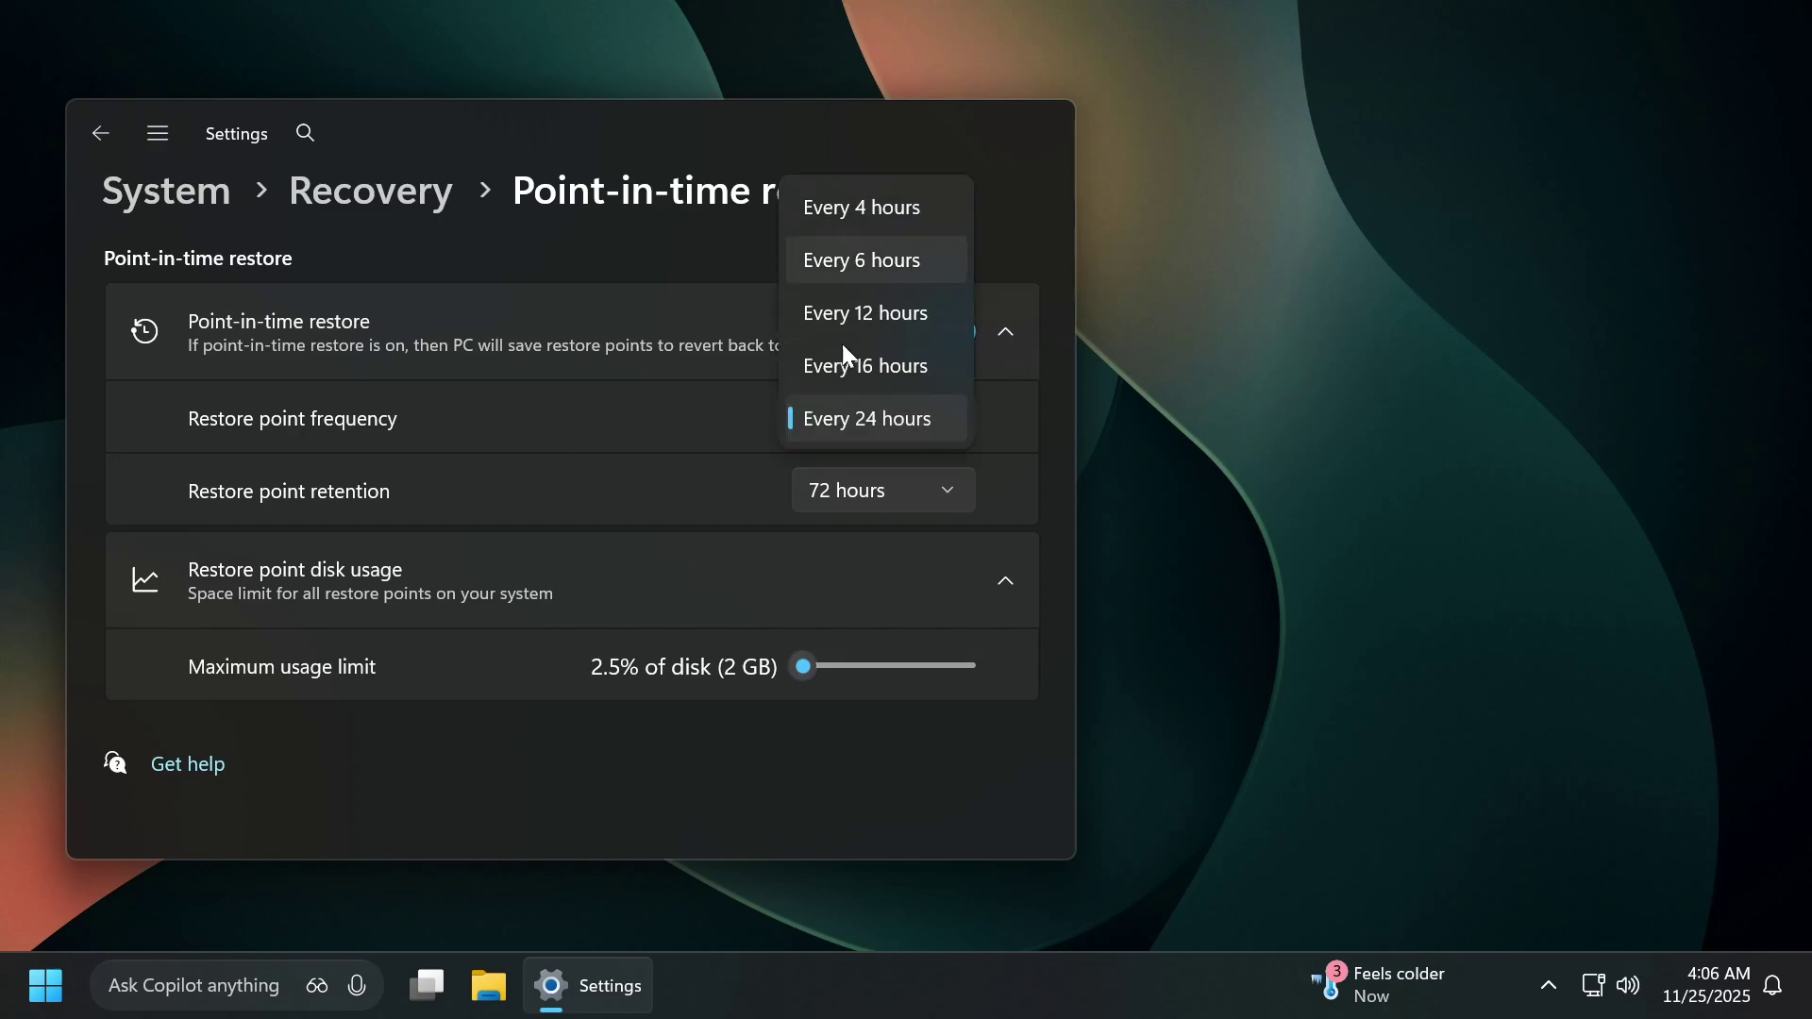
click(290, 496)
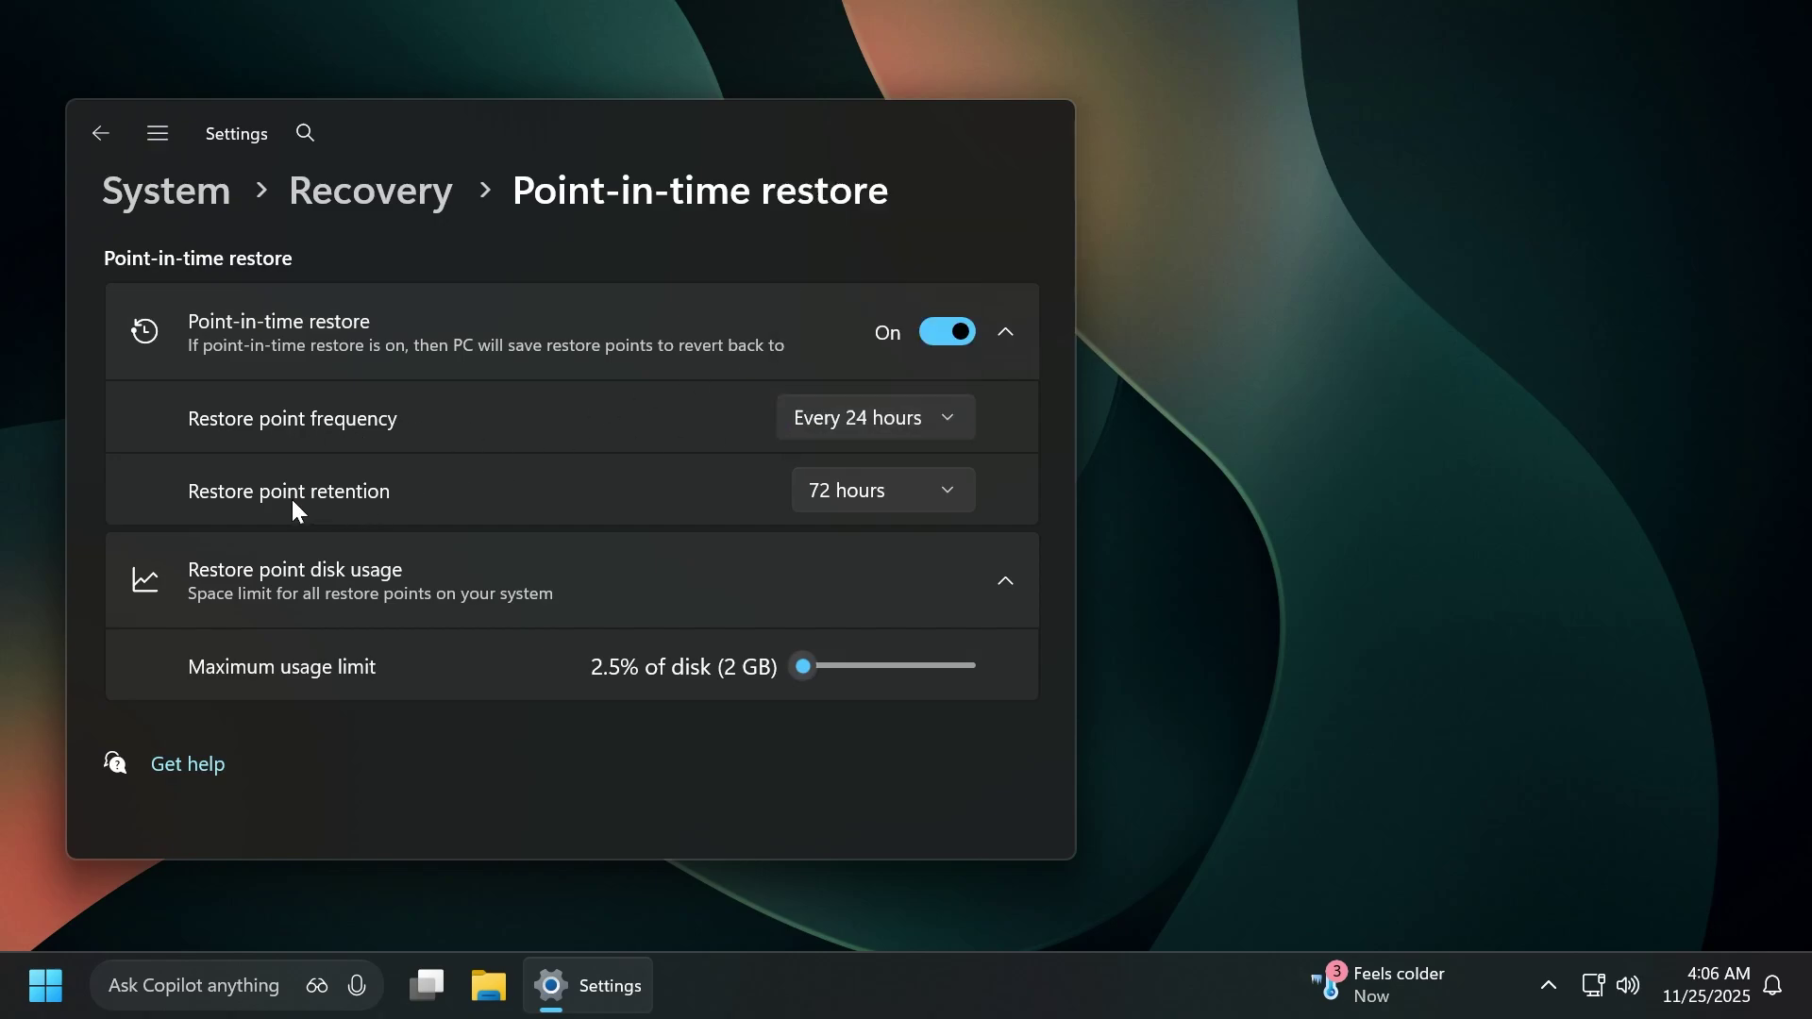
click(843, 492)
click(496, 479)
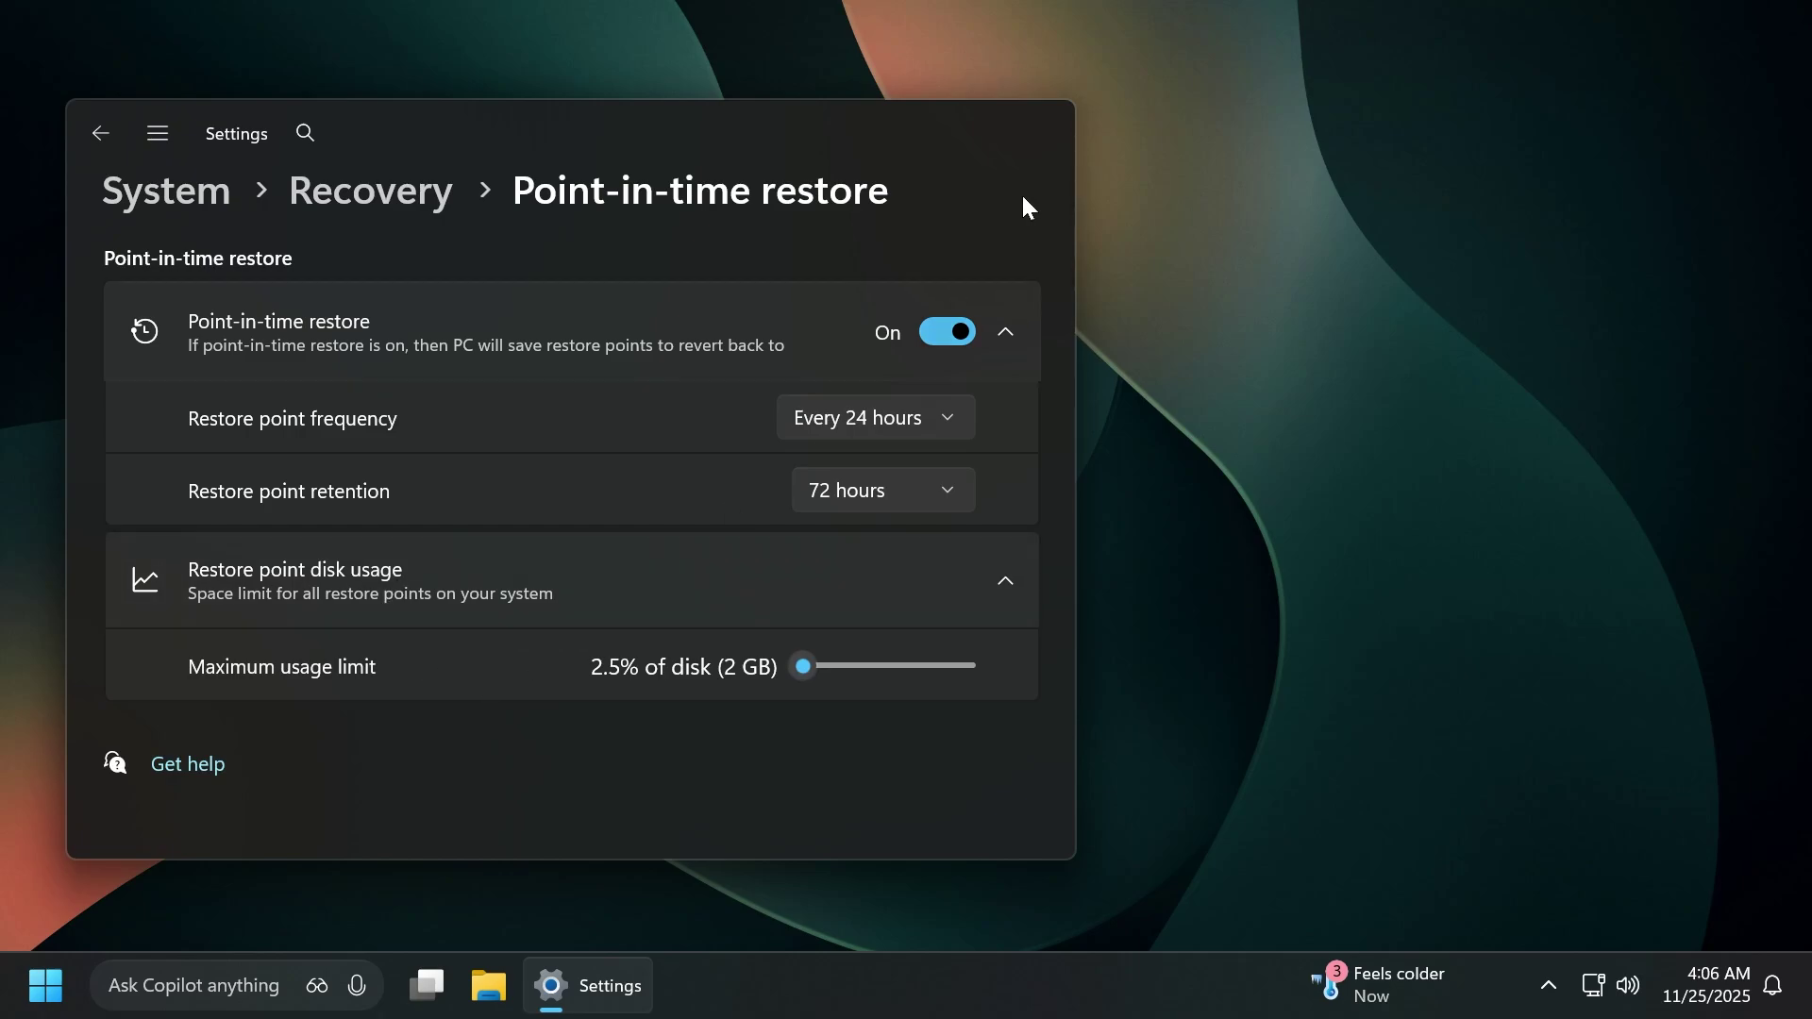
click(1043, 118)
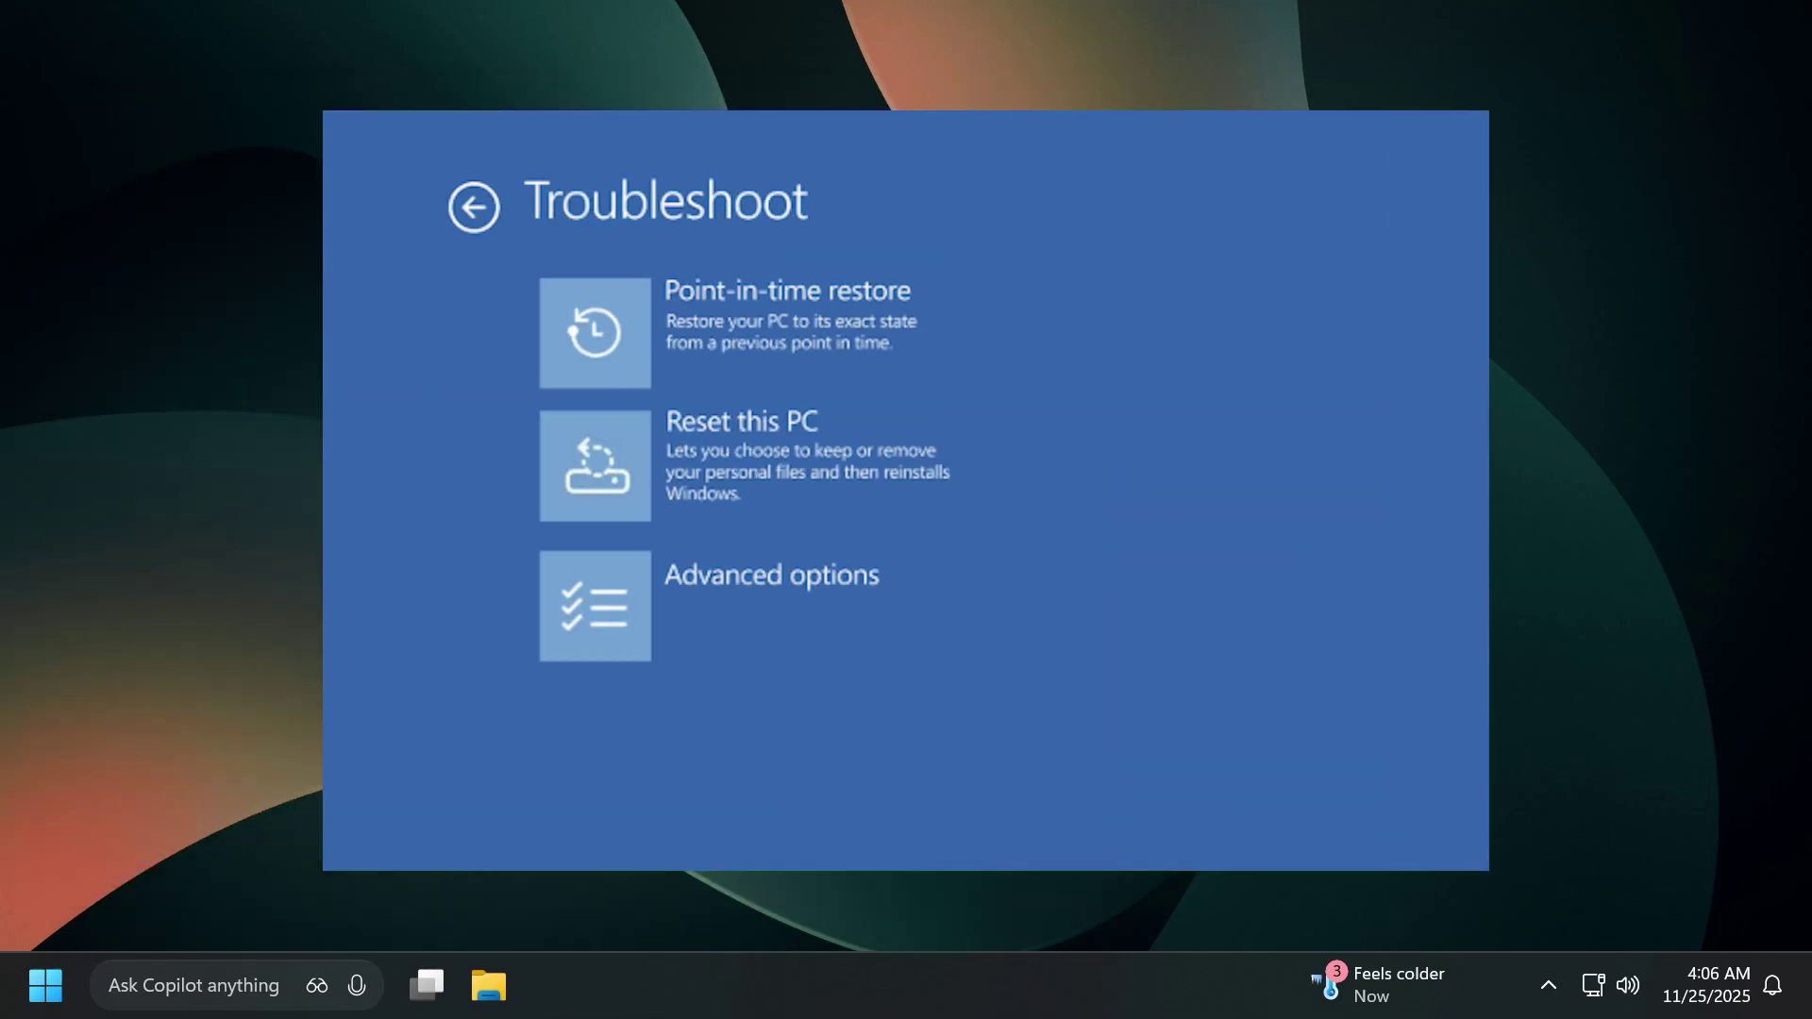